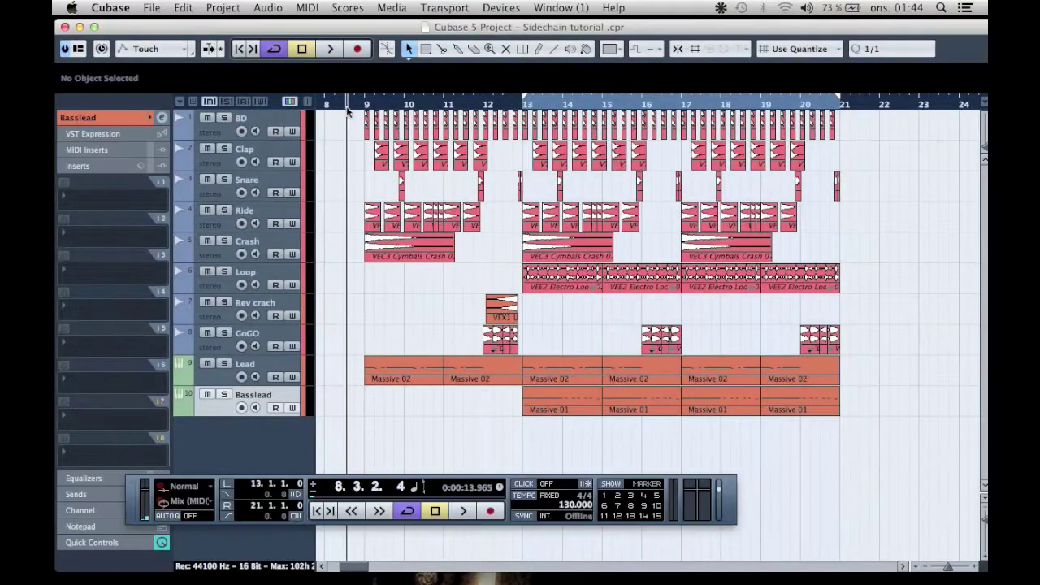
# Step: Stop playback and move the project cursor to bar 11, then to bar 13
pyautogui.press('space')
pyautogui.click(445, 104)
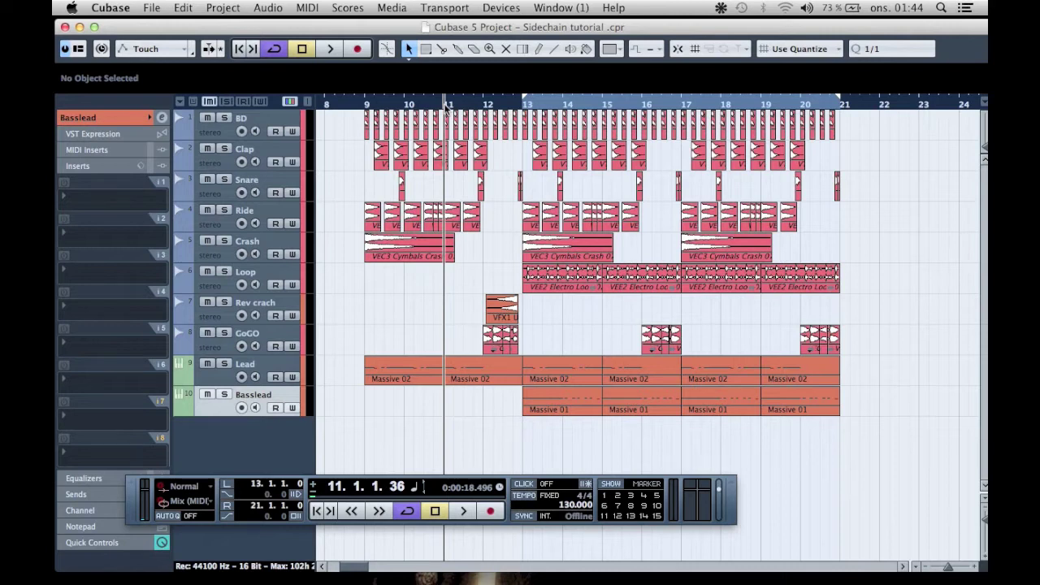
pyautogui.click(524, 105)
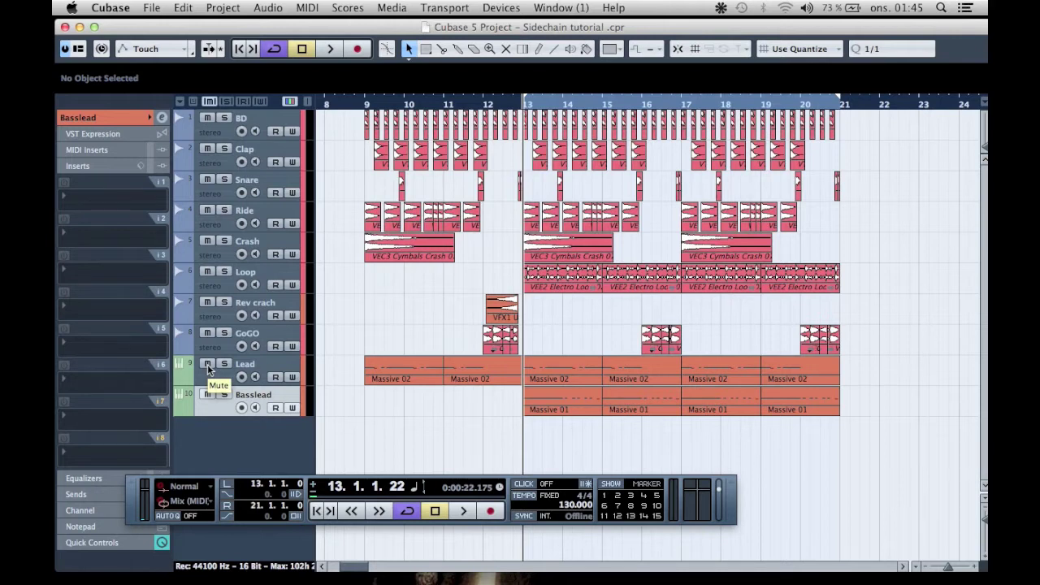
# Step: Play the arrangement from the end of bar 11, then stop and return there
pyautogui.click(482, 104)
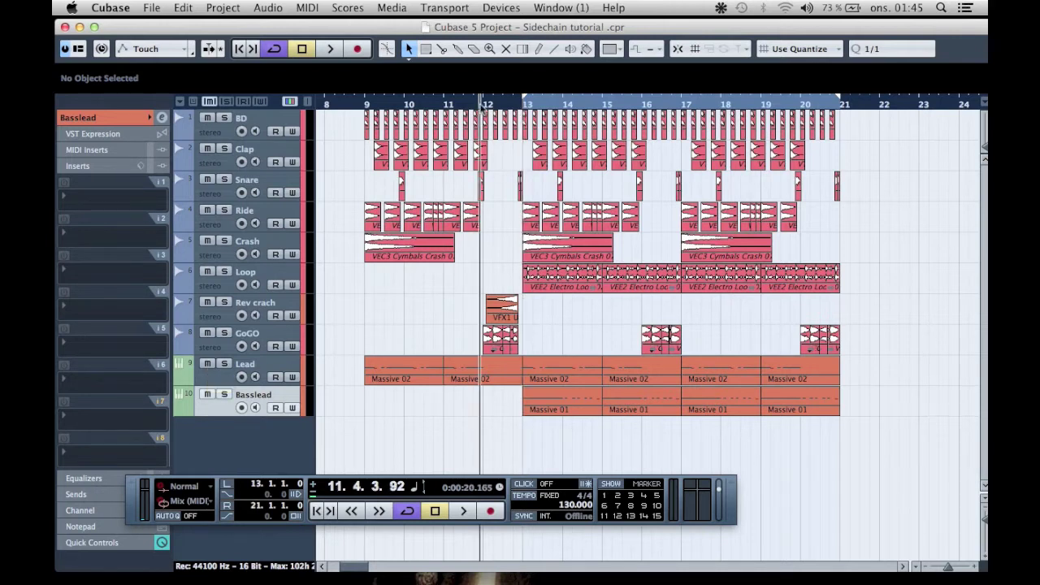
pyautogui.press('space')
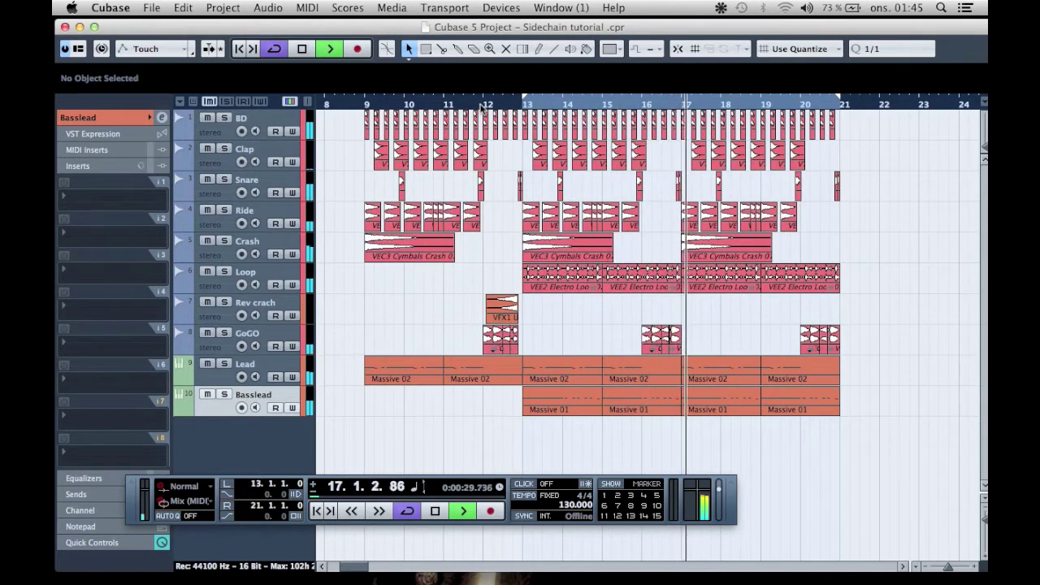
pyautogui.press('space')
pyautogui.click(482, 104)
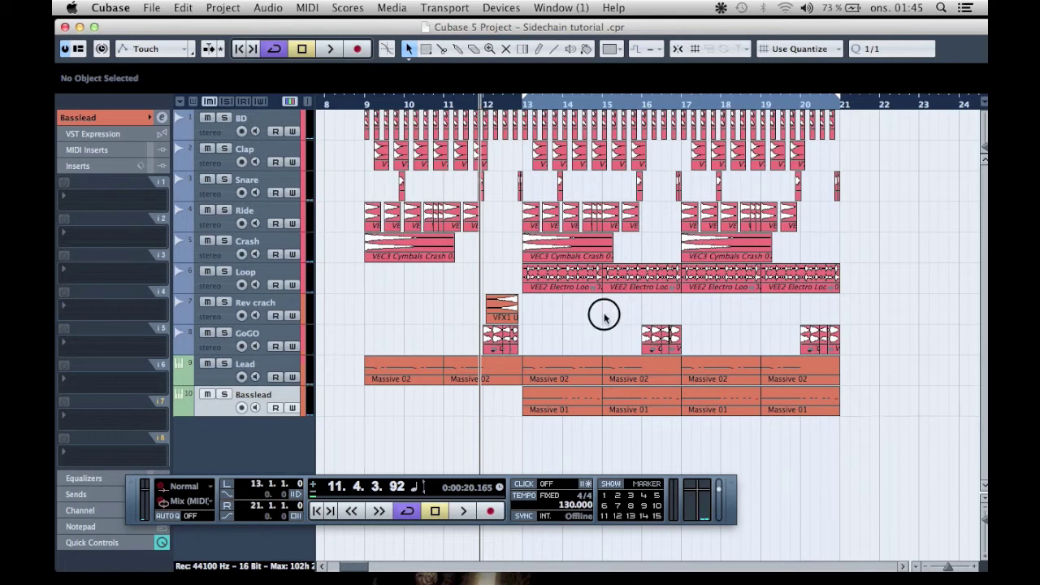
# Step: Solo the Basslead track and play it alone from bar 13
pyautogui.press('s')
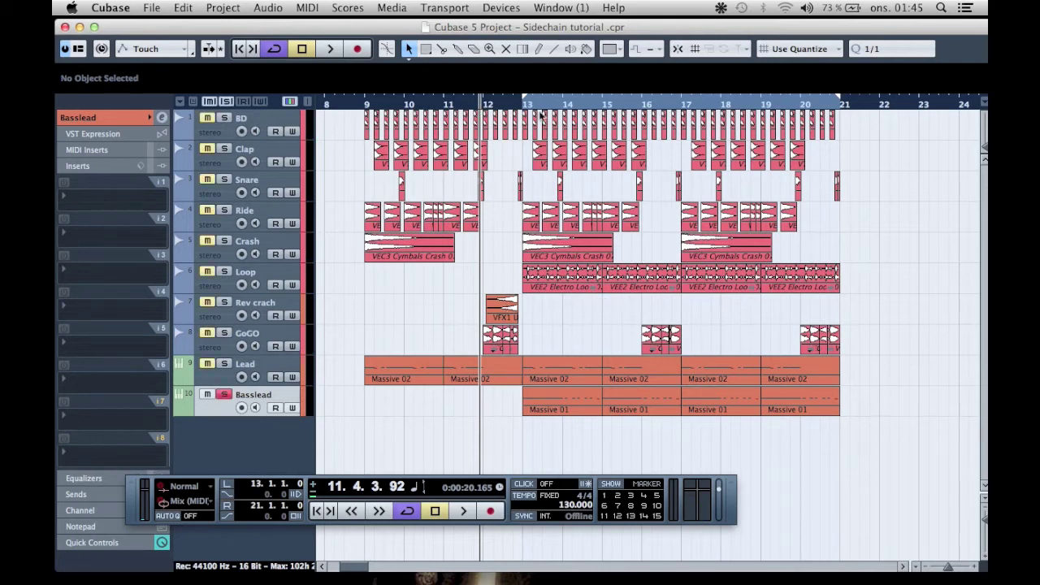
pyautogui.click(524, 104)
pyautogui.press('space')
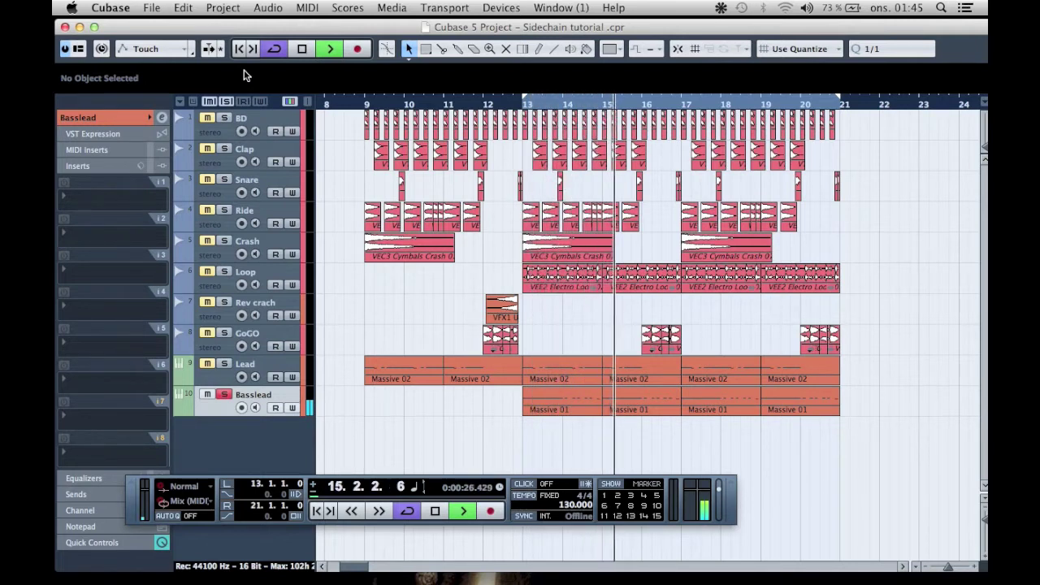
pyautogui.press('space')
pyautogui.click(244, 74)
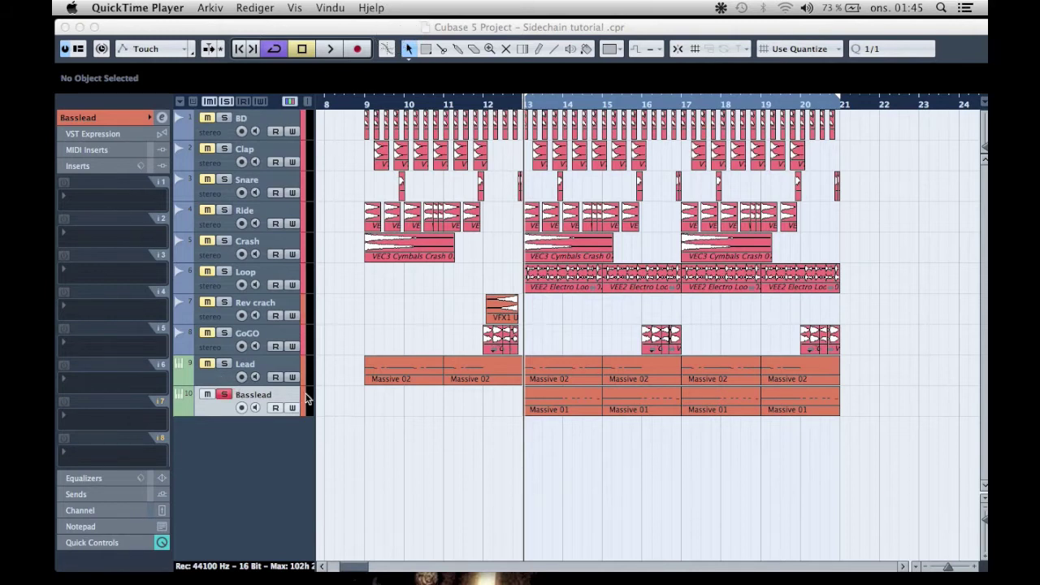
# Step: Load Dynamics > Compressor into Basslead insert slot 1 and activate its side-chain input
pyautogui.click(103, 195)
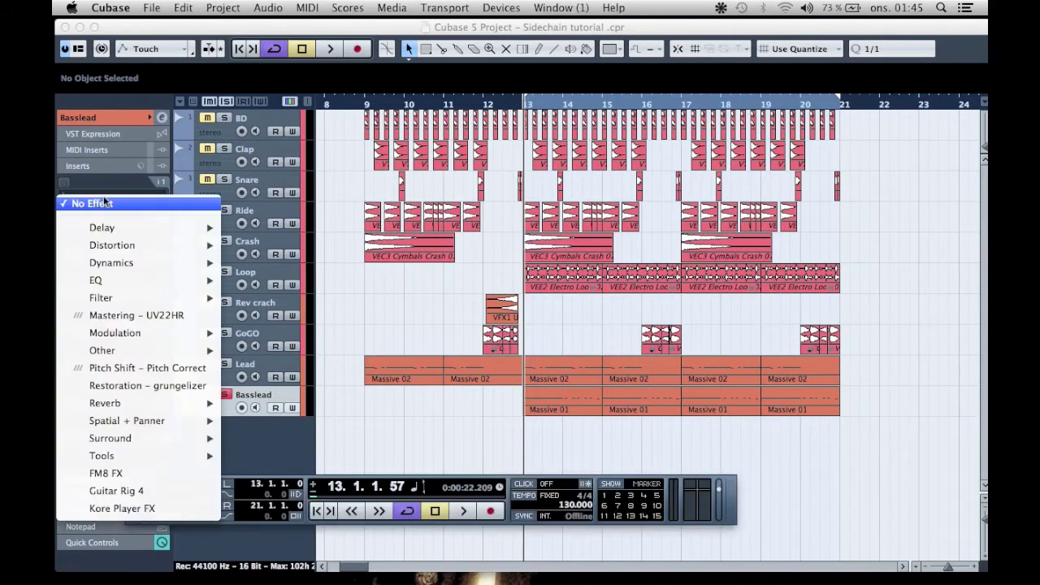
pyautogui.moveTo(150, 263)
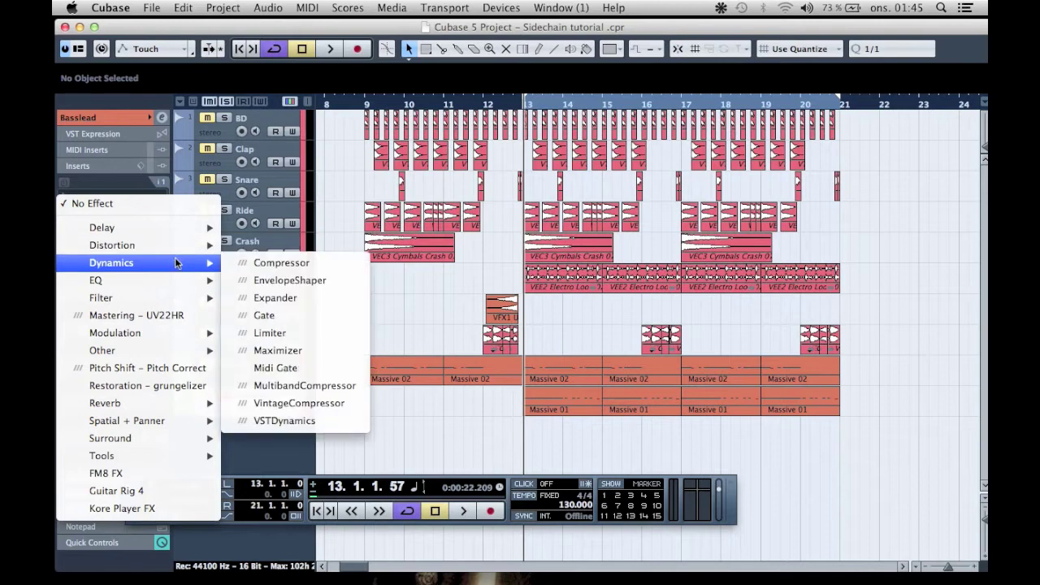
pyautogui.click(264, 272)
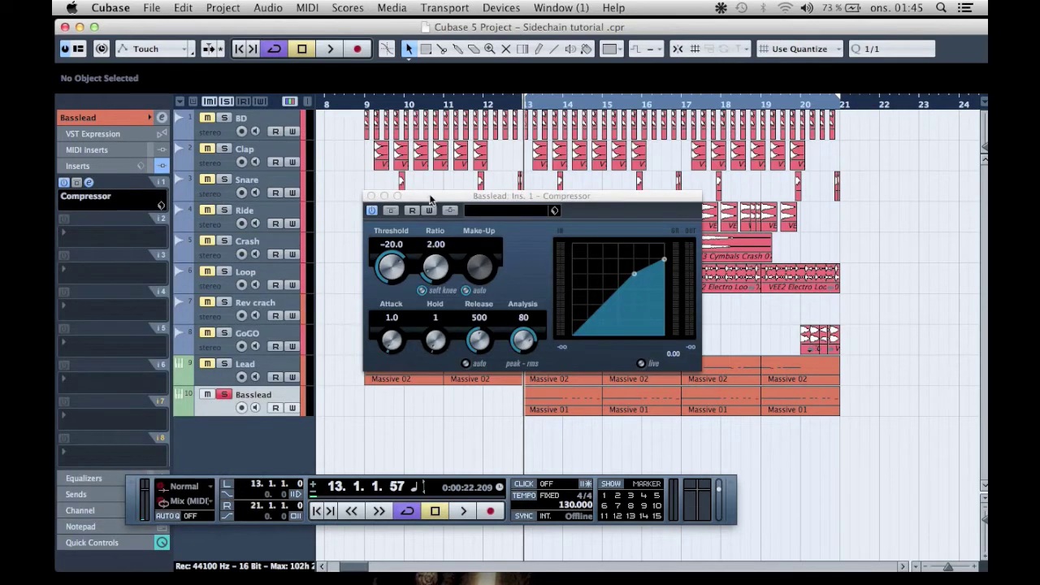
pyautogui.moveTo(431, 199); pyautogui.dragTo(602, 245)
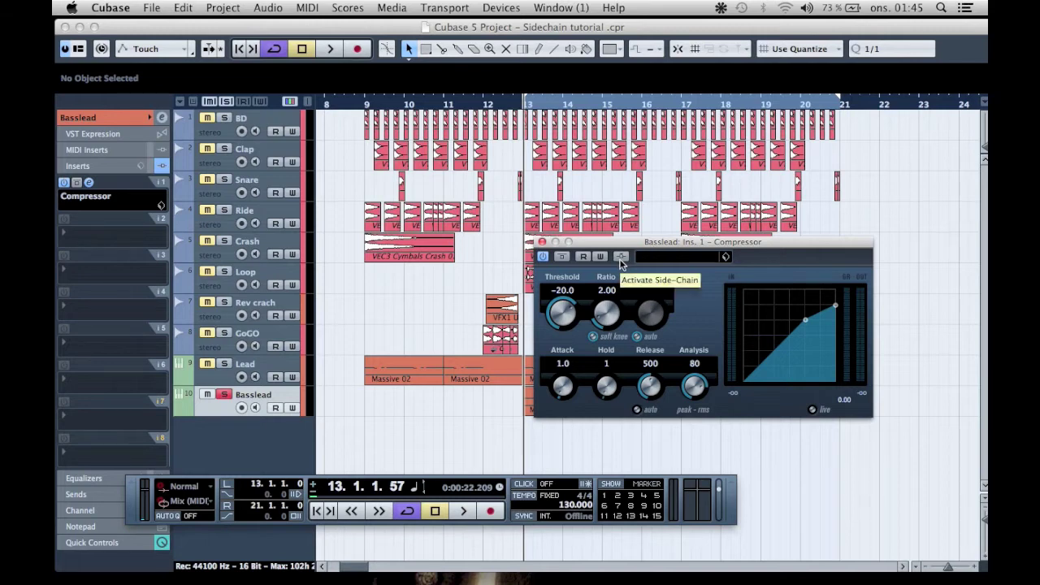
pyautogui.click(620, 257)
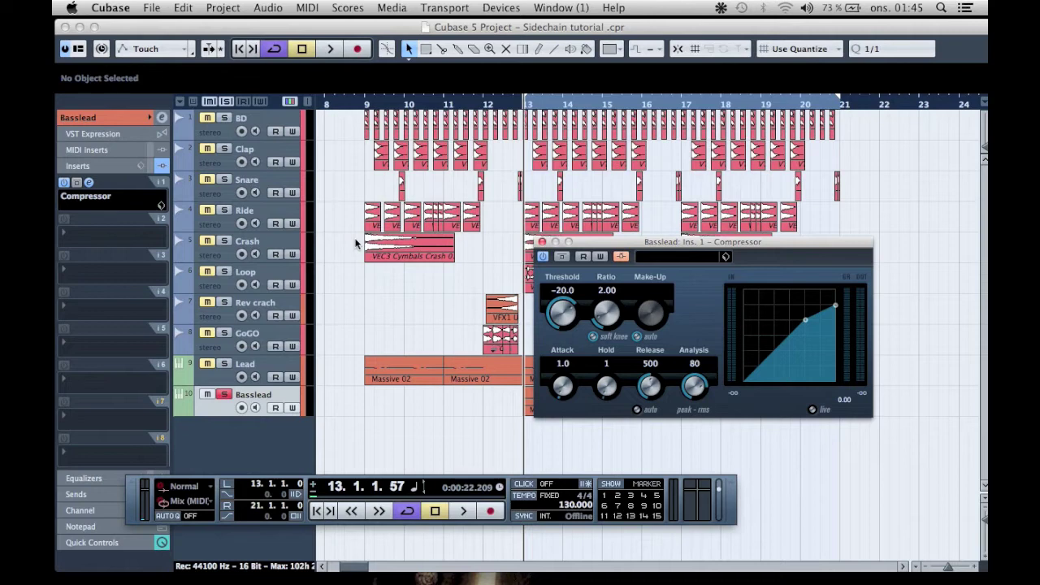
pyautogui.click(262, 118)
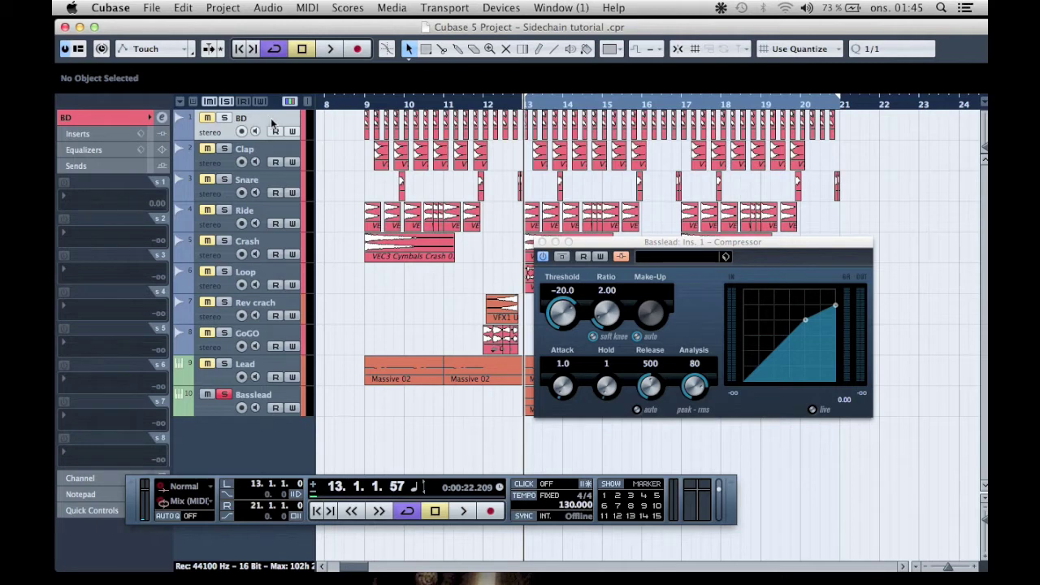
# Step: Duplicate the BD track, set Copy of BD's output to No Bus, and solo it
pyautogui.rightClick(272, 122)
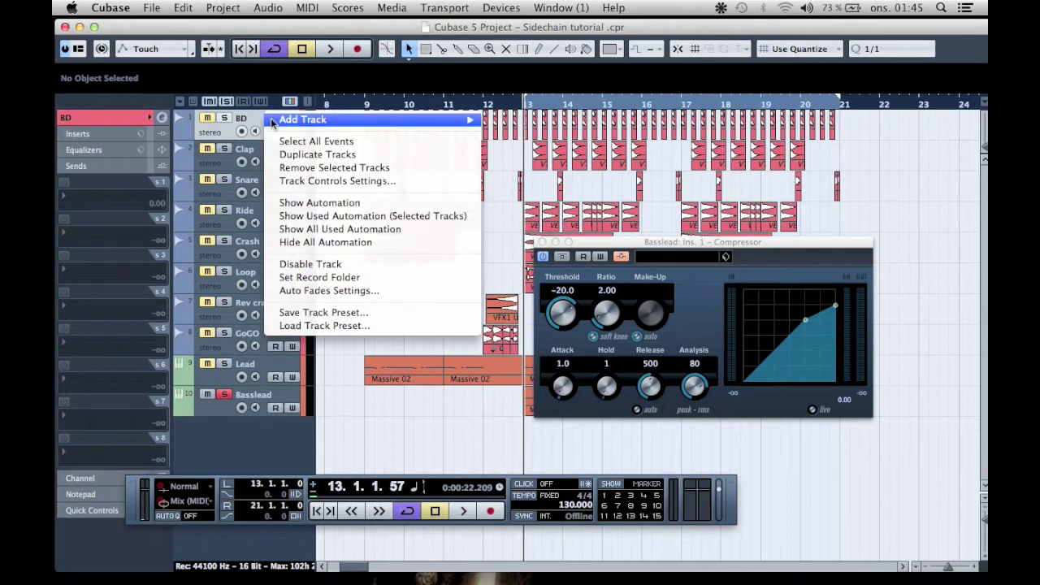
pyautogui.click(323, 155)
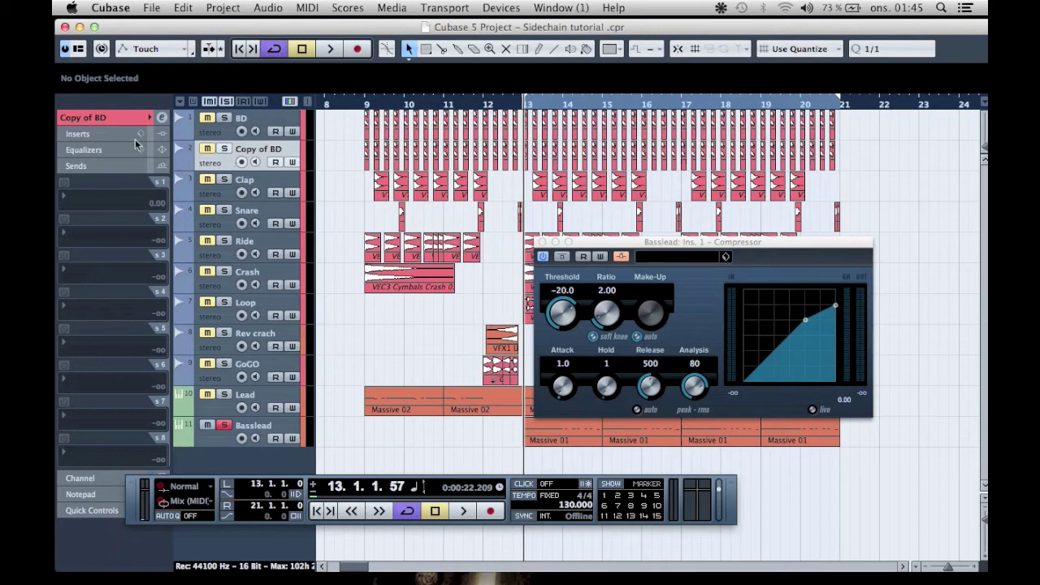
pyautogui.click(118, 114)
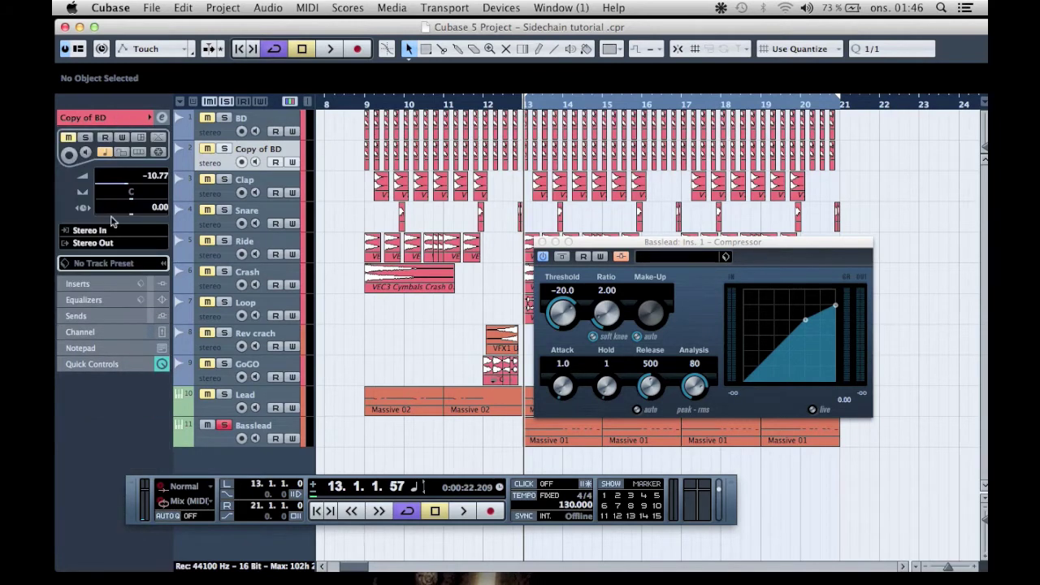
pyautogui.click(120, 246)
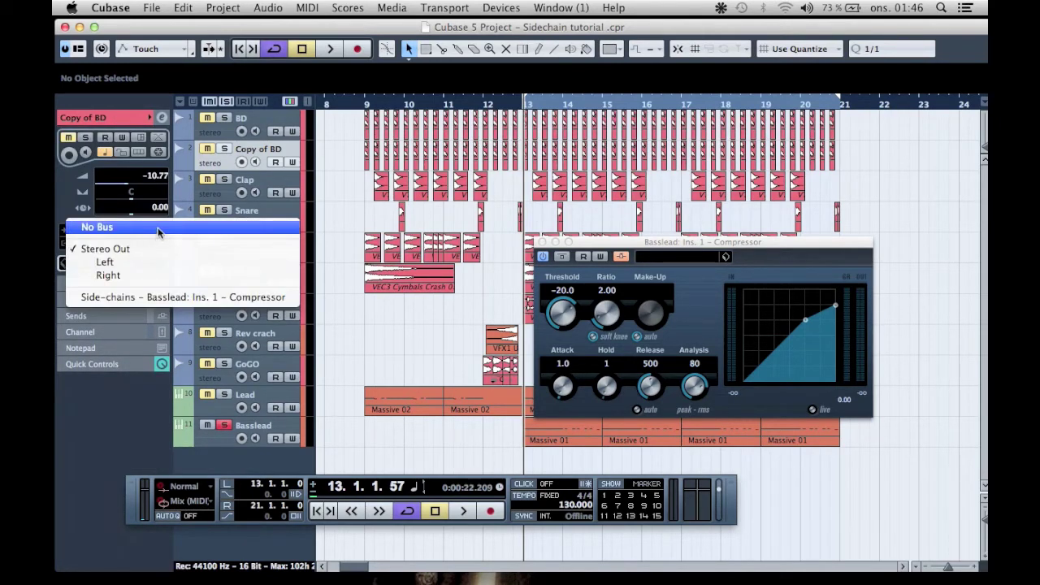
pyautogui.click(157, 228)
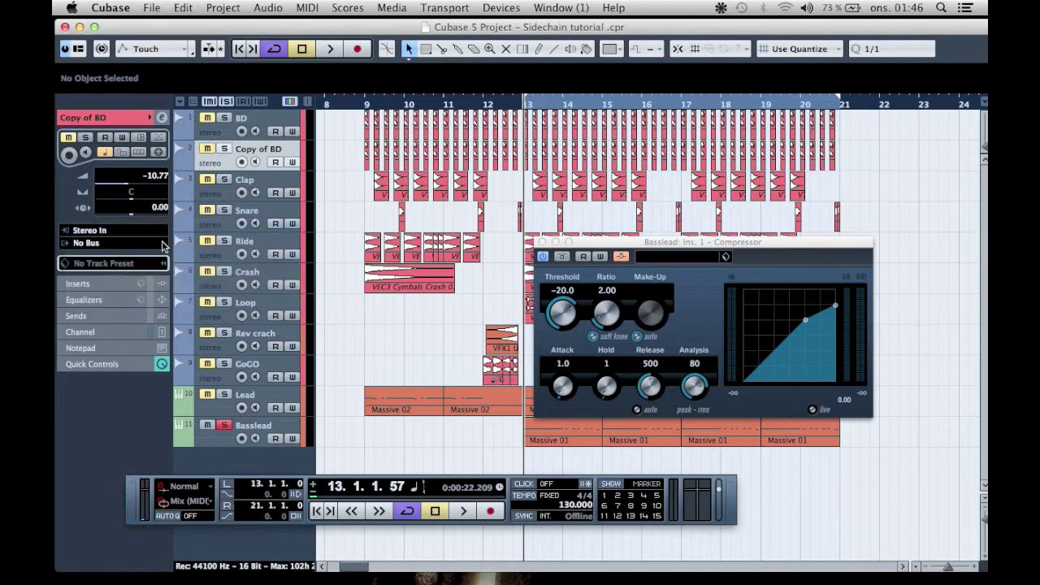
pyautogui.click(223, 151)
# Step: Set Copy of BD's volume to 0.00 dB and route Send 1 to the Basslead Compressor side-chain at 0.00
pyautogui.click(122, 333)
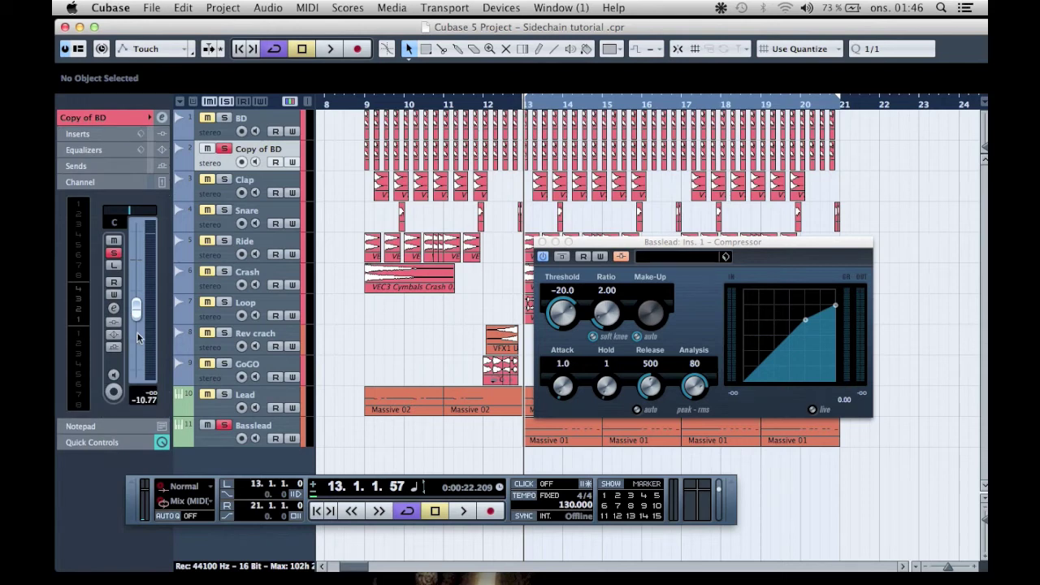
pyautogui.keyDown('super'); pyautogui.click(138, 338); pyautogui.keyUp('super')
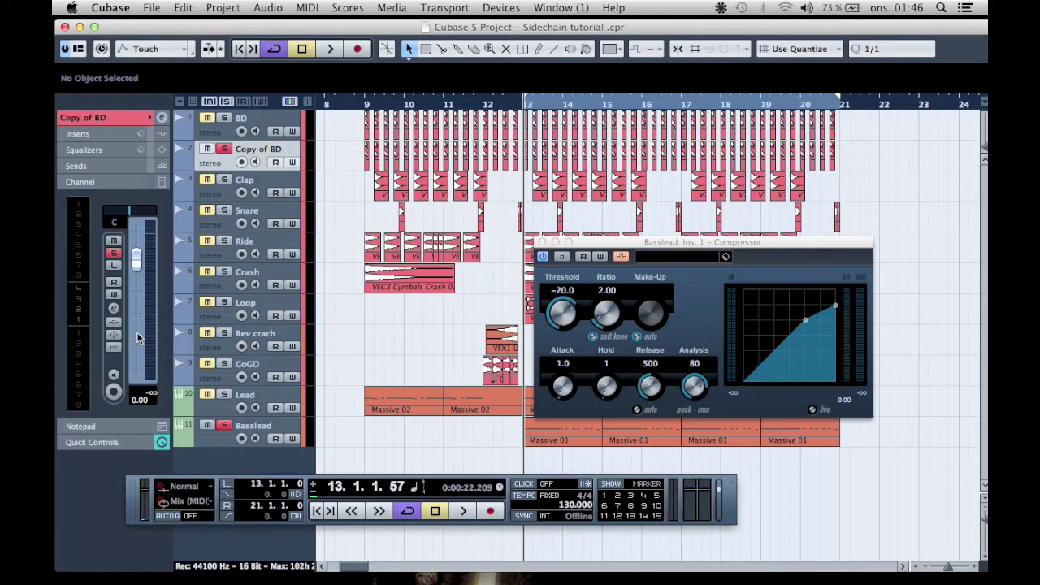
pyautogui.click(108, 166)
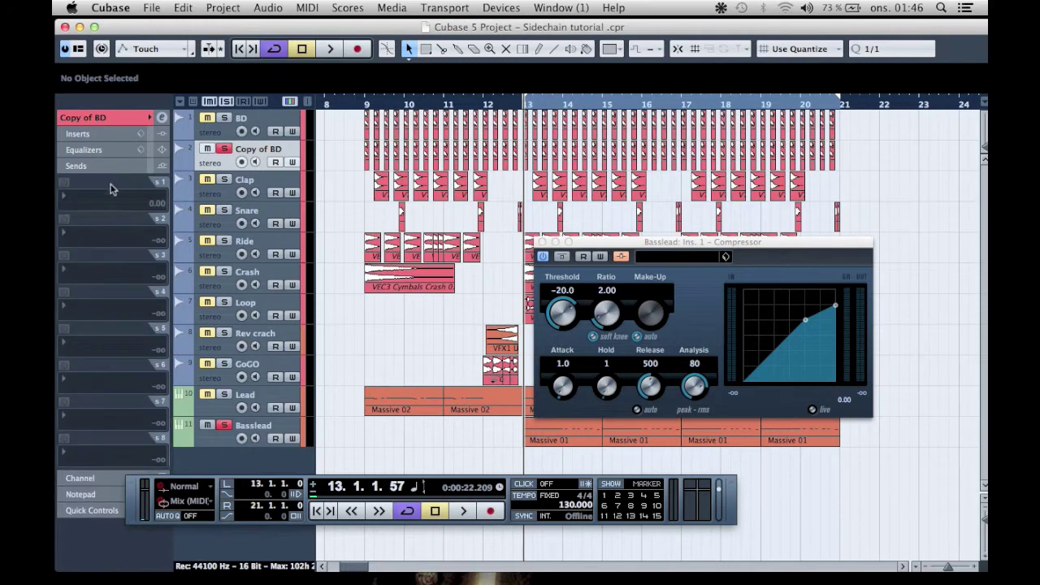
pyautogui.click(111, 204)
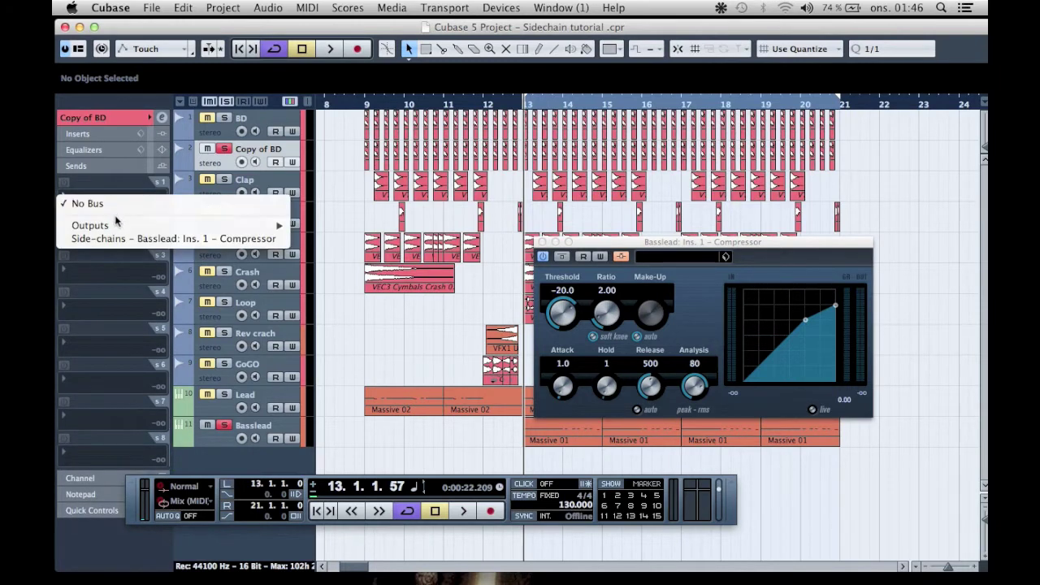
pyautogui.click(119, 239)
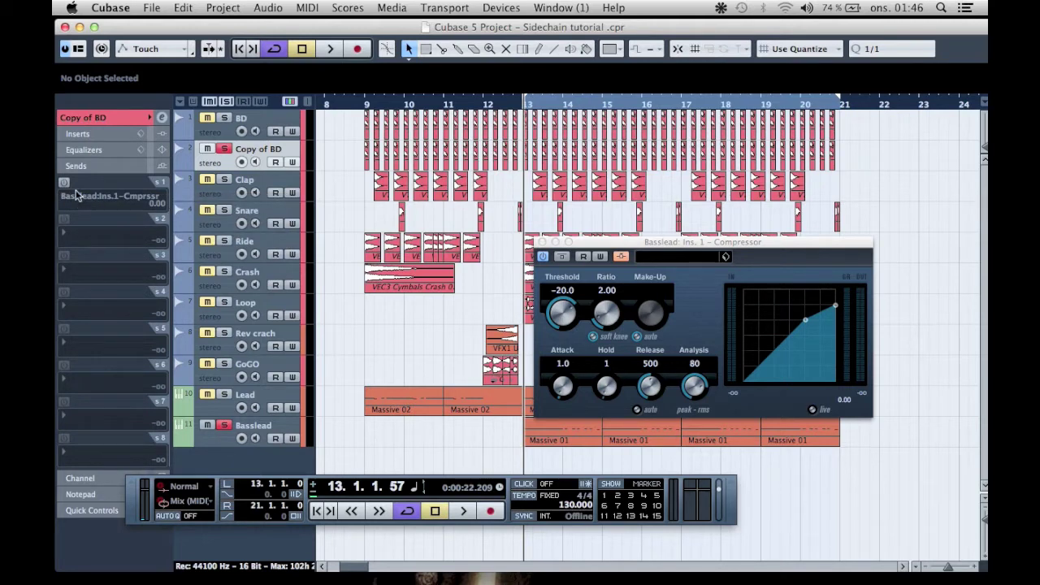
pyautogui.click(77, 196)
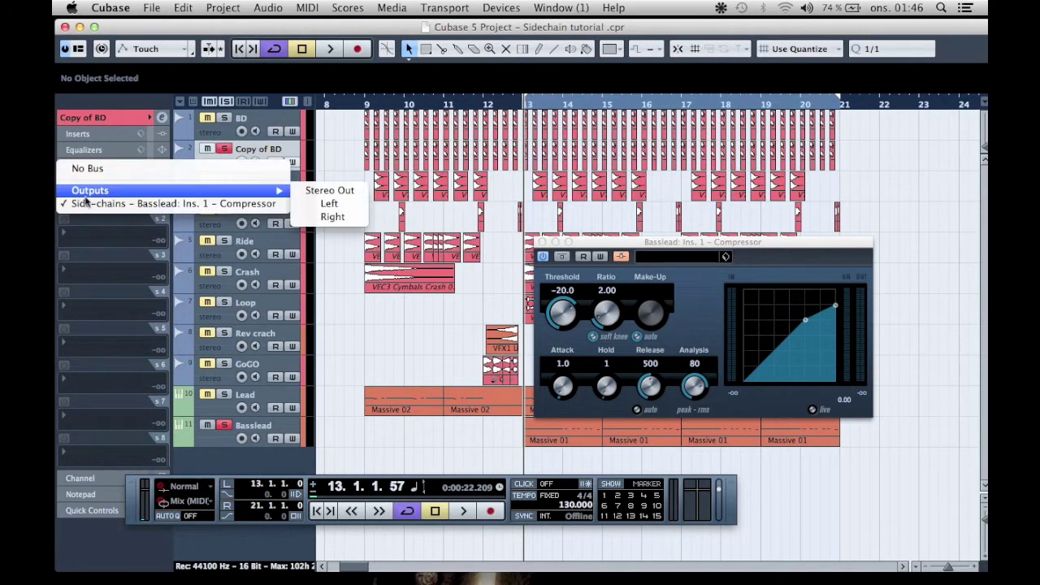
pyautogui.click(130, 204)
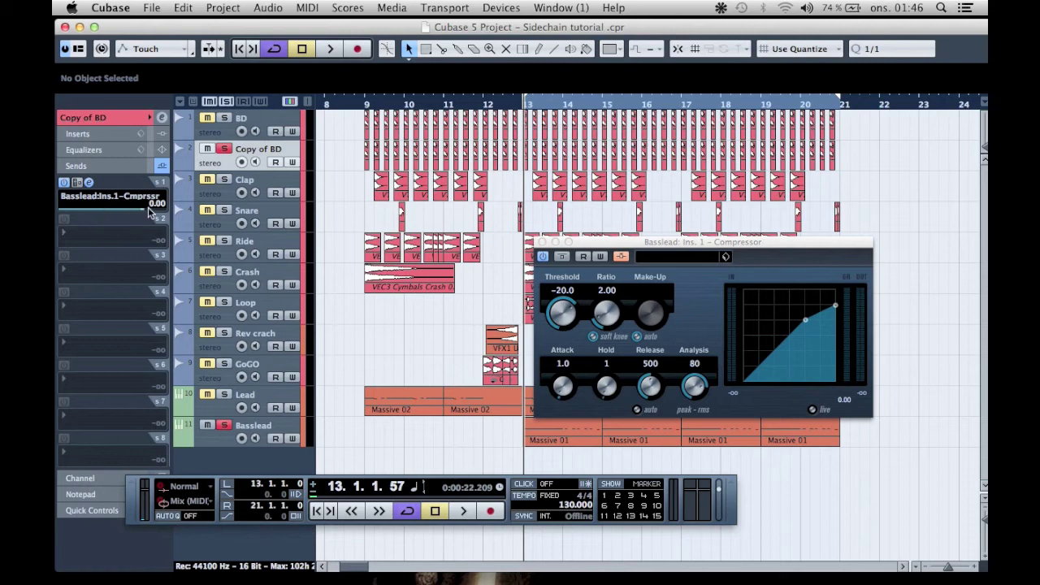
pyautogui.click(139, 213)
pyautogui.moveTo(138, 213); pyautogui.dragTo(162, 213)
# Step: Rename Copy of BD to 'Trigger' and start playback
pyautogui.doubleClick(265, 149)
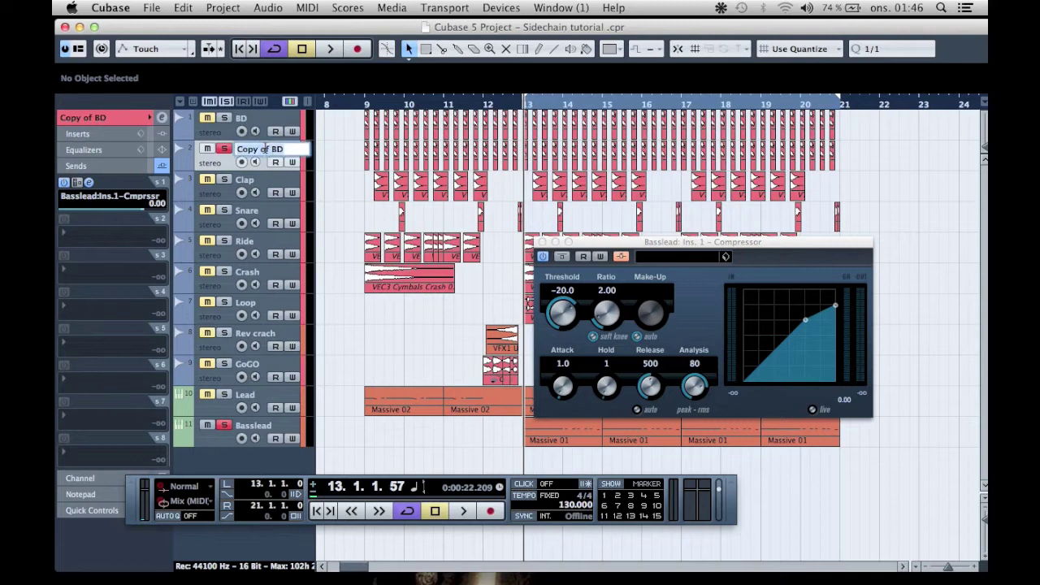
pyautogui.write('Trigger')
pyautogui.press('Return')
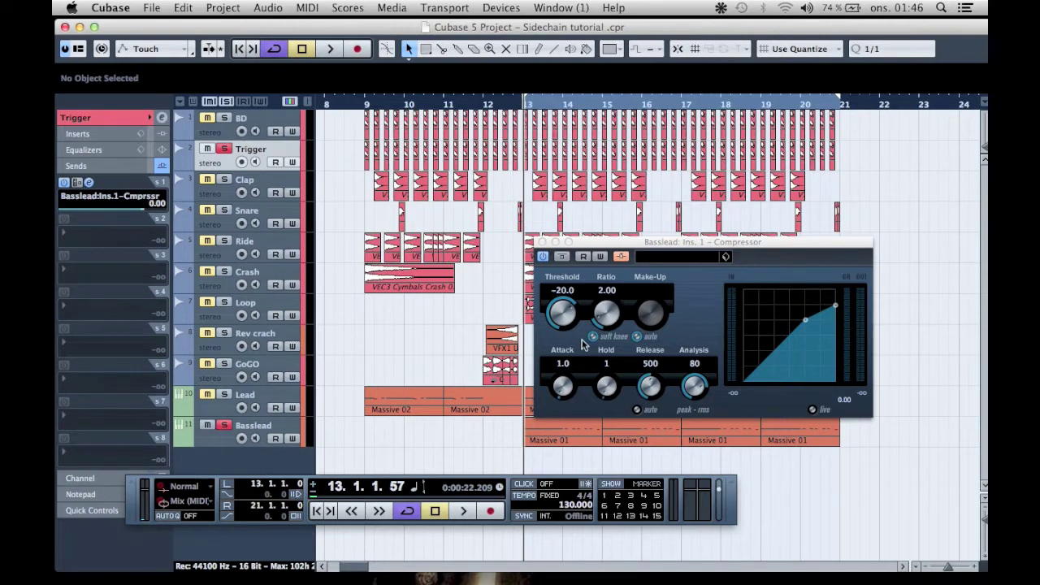
pyautogui.press('space')
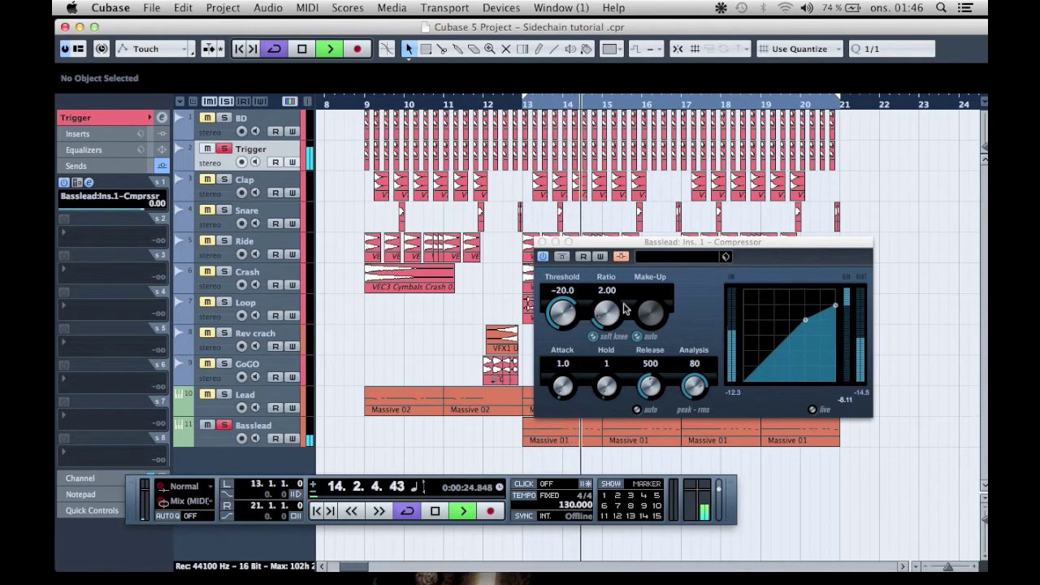
# Step: Set the Basslead Compressor to Threshold -28.1 and Ratio 7.84, then audition it
pyautogui.press('space')
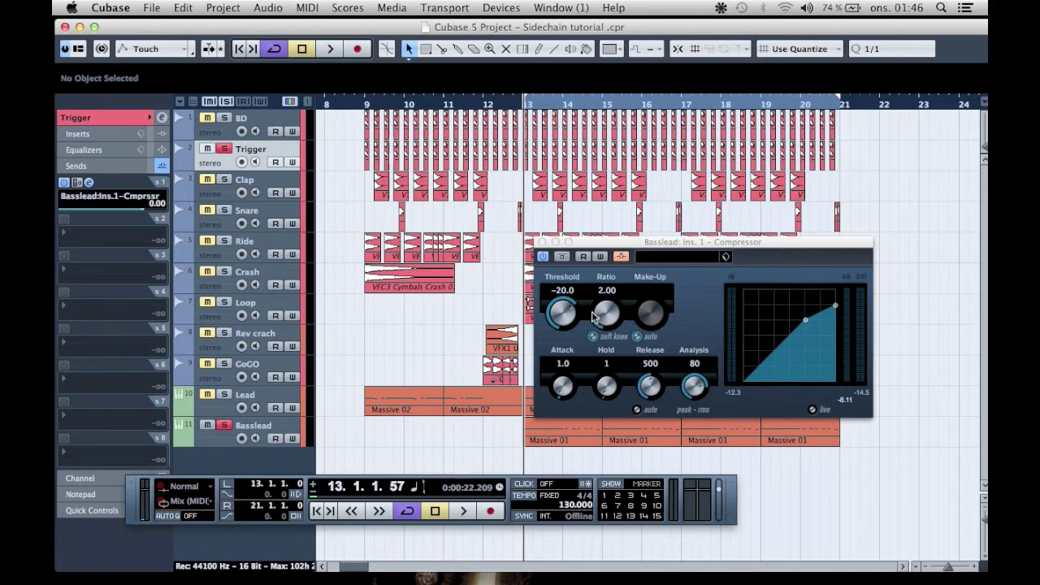
pyautogui.moveTo(569, 317); pyautogui.dragTo(611, 204)
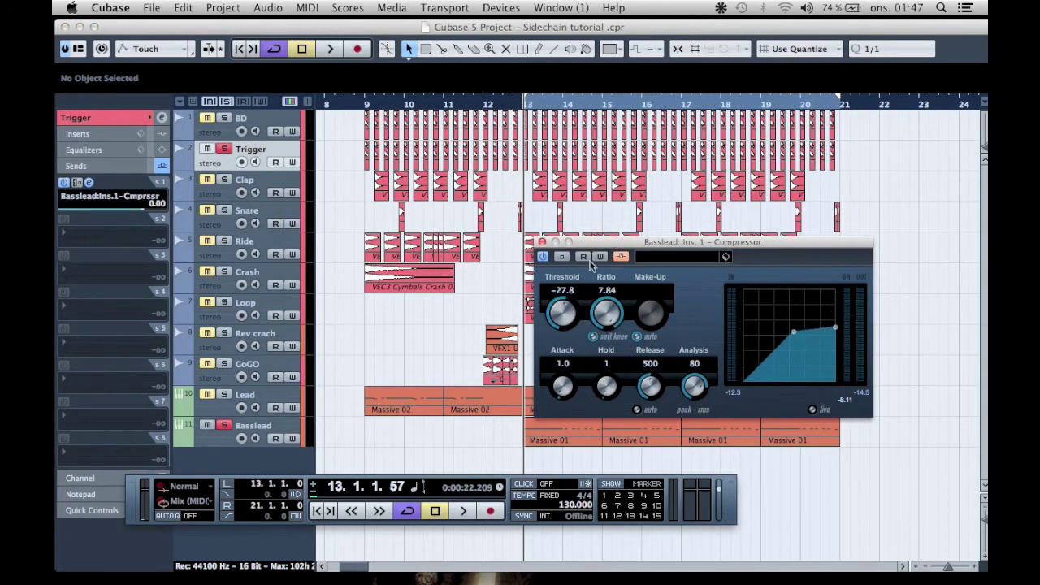
pyautogui.moveTo(567, 318); pyautogui.dragTo(567, 322)
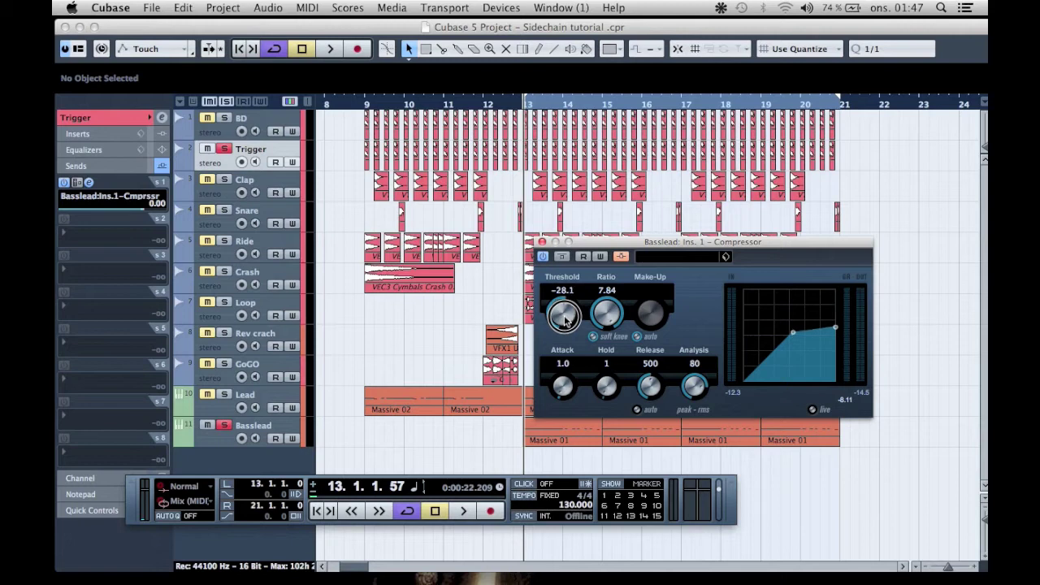
pyautogui.press('space')
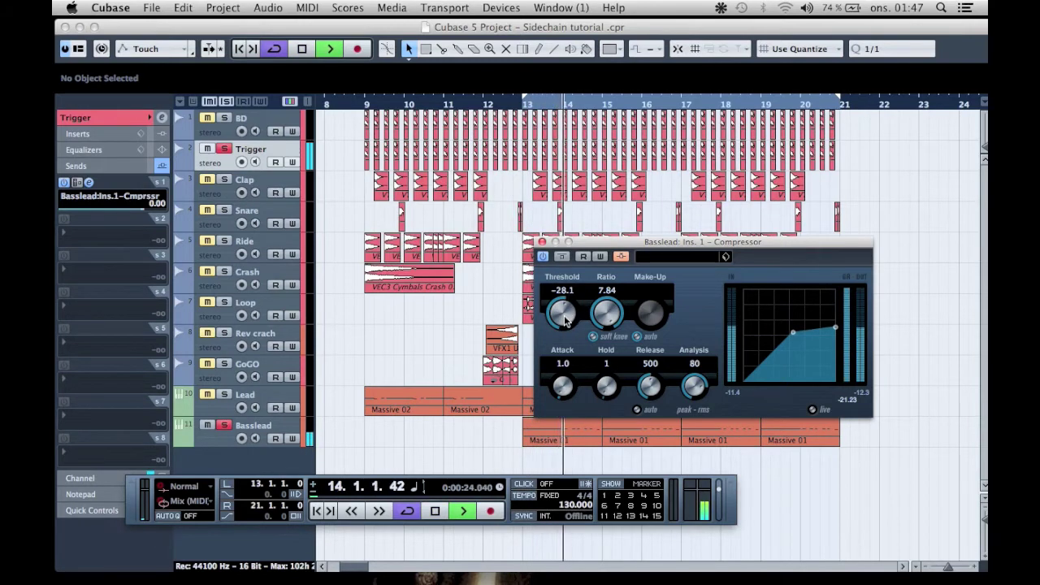
pyautogui.press('space')
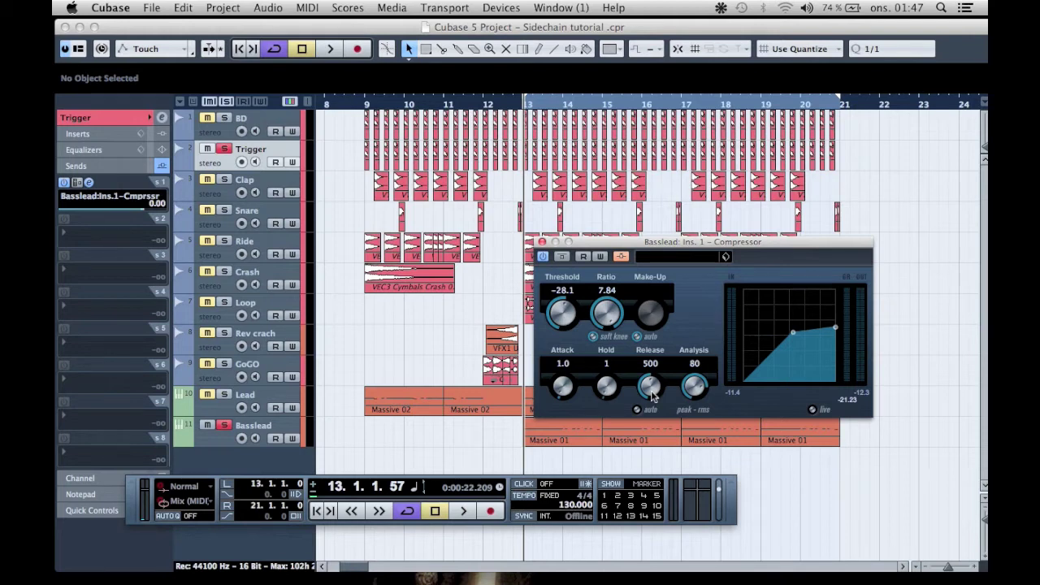
# Step: Adjust the Compressor Release by ear during playback, trying several values before settling on 332
pyautogui.press('space')
pyautogui.moveTo(651, 395); pyautogui.dragTo(649, 422)
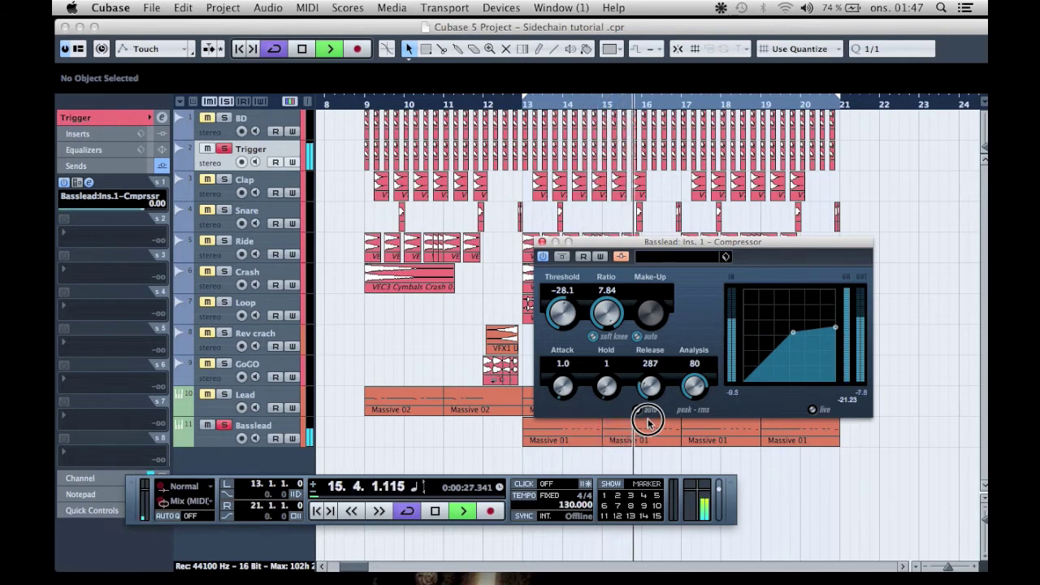
pyautogui.moveTo(648, 422); pyautogui.dragTo(650, 391)
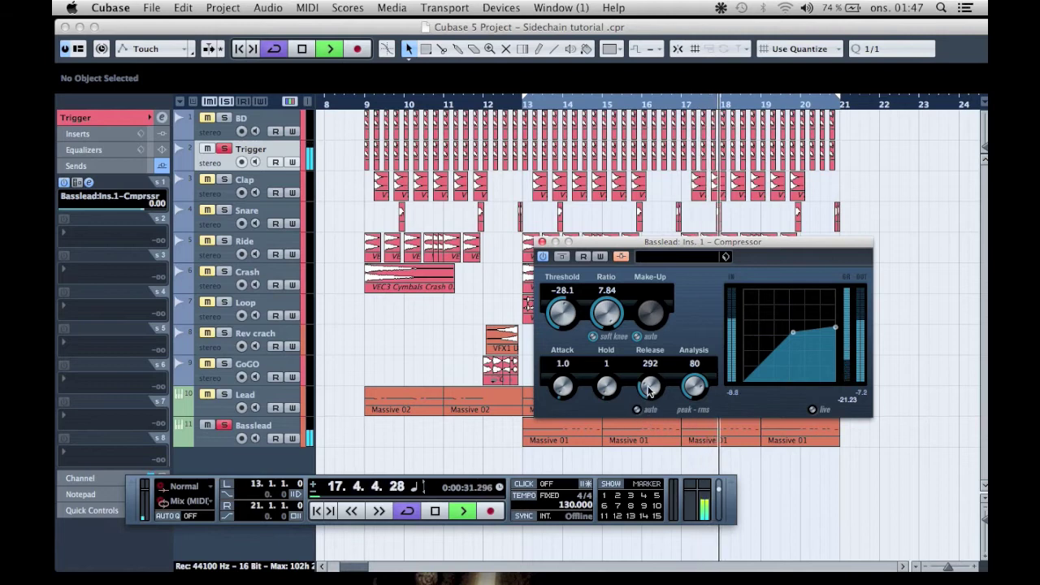
pyautogui.press('space')
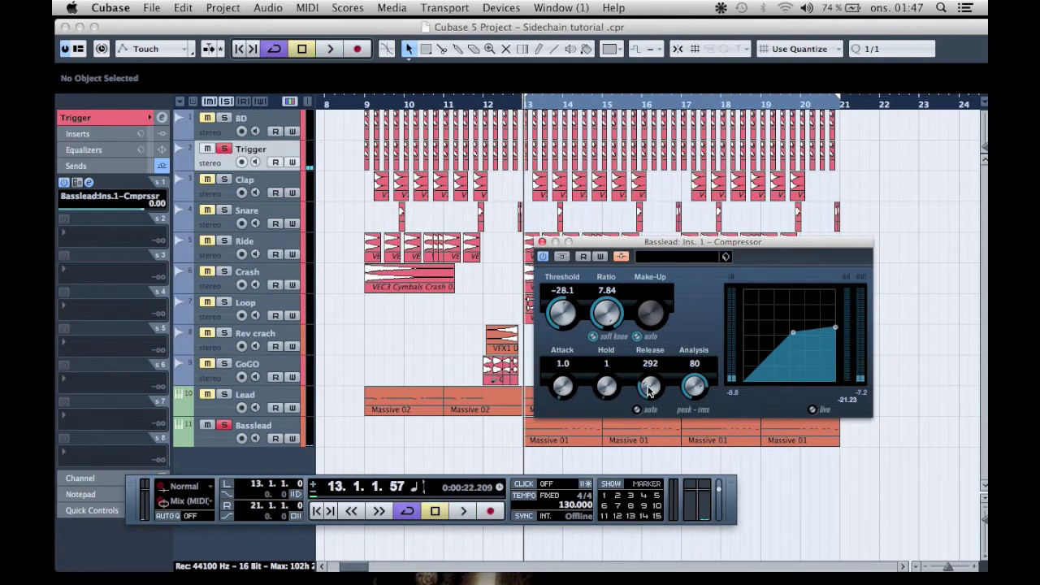
pyautogui.press('space')
pyautogui.press('space')
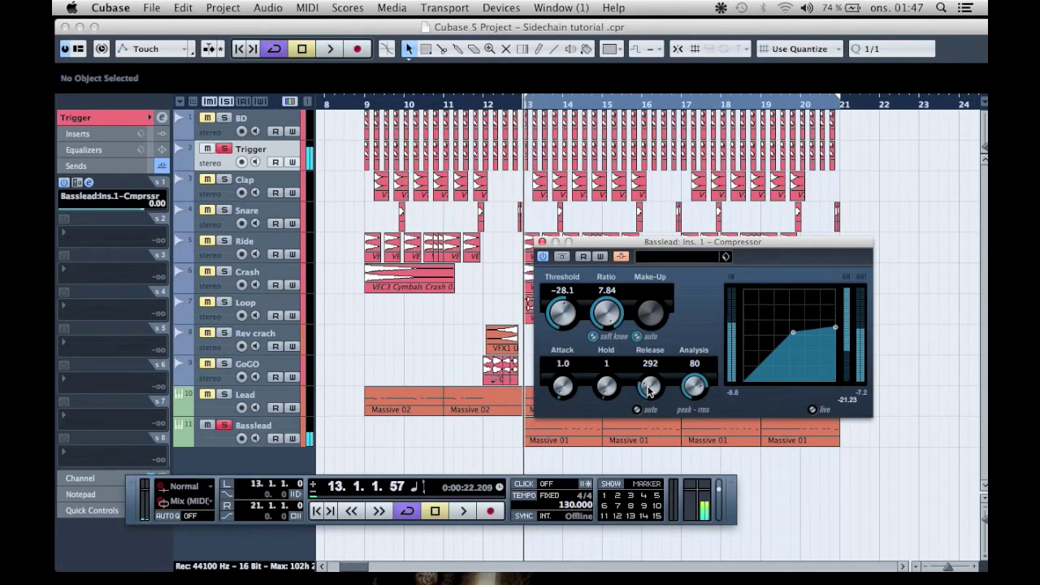
pyautogui.moveTo(647, 391); pyautogui.dragTo(651, 393)
pyautogui.press('space')
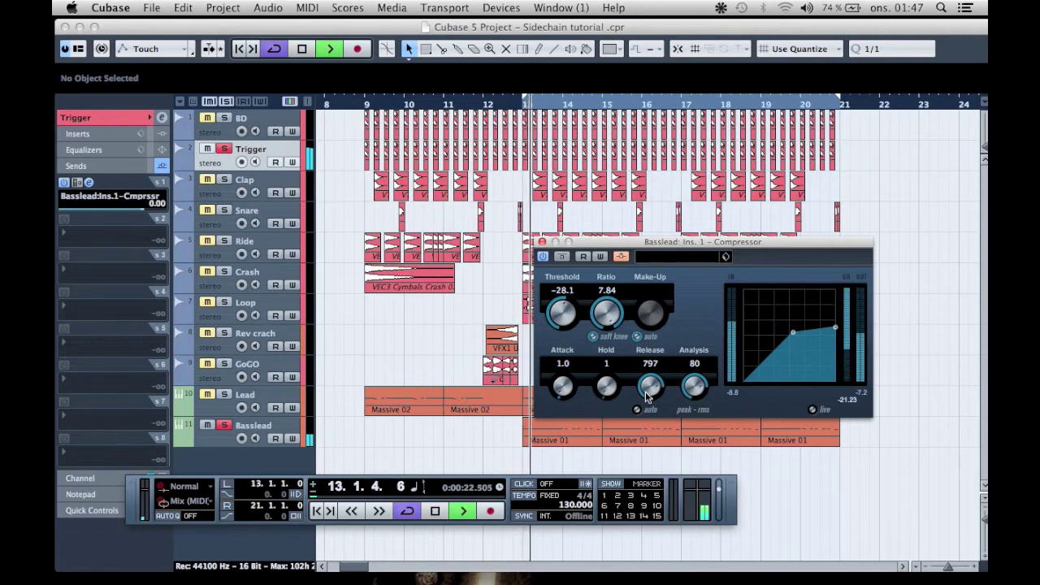
pyautogui.press('space')
pyautogui.moveTo(651, 393); pyautogui.dragTo(645, 459)
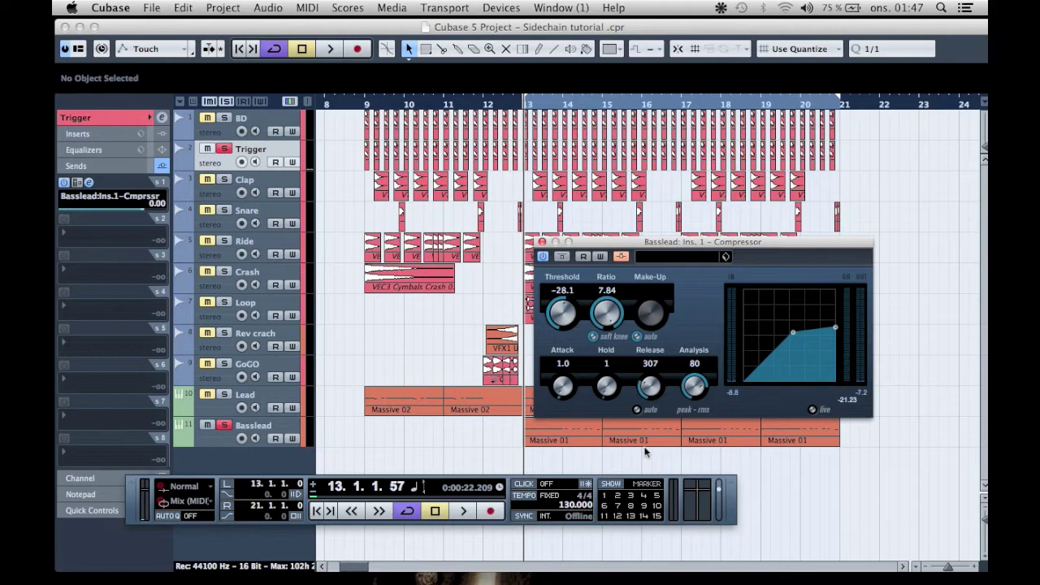
pyautogui.press('space')
pyautogui.moveTo(650, 390); pyautogui.dragTo(644, 390)
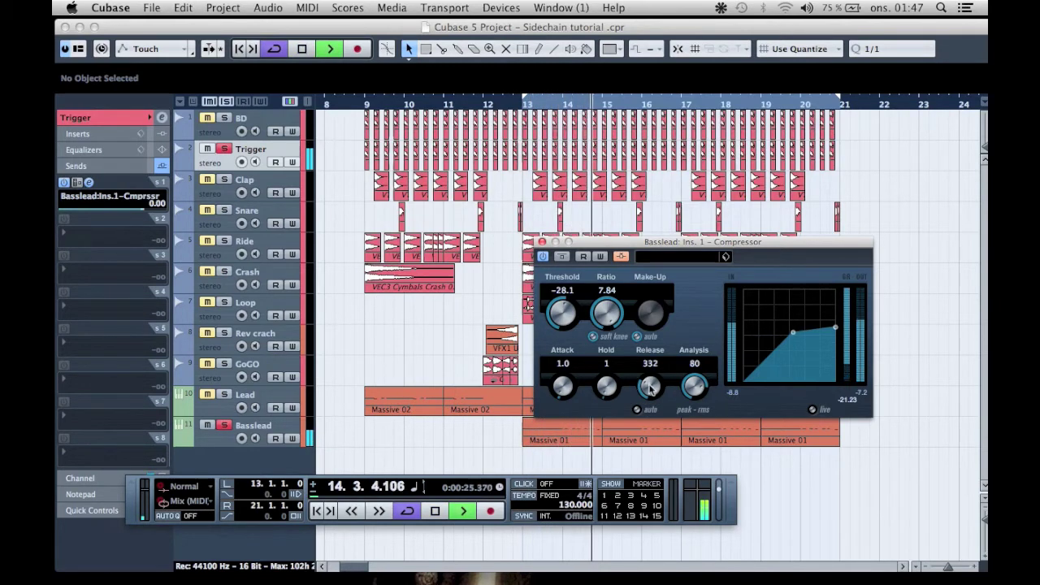
pyautogui.press('space')
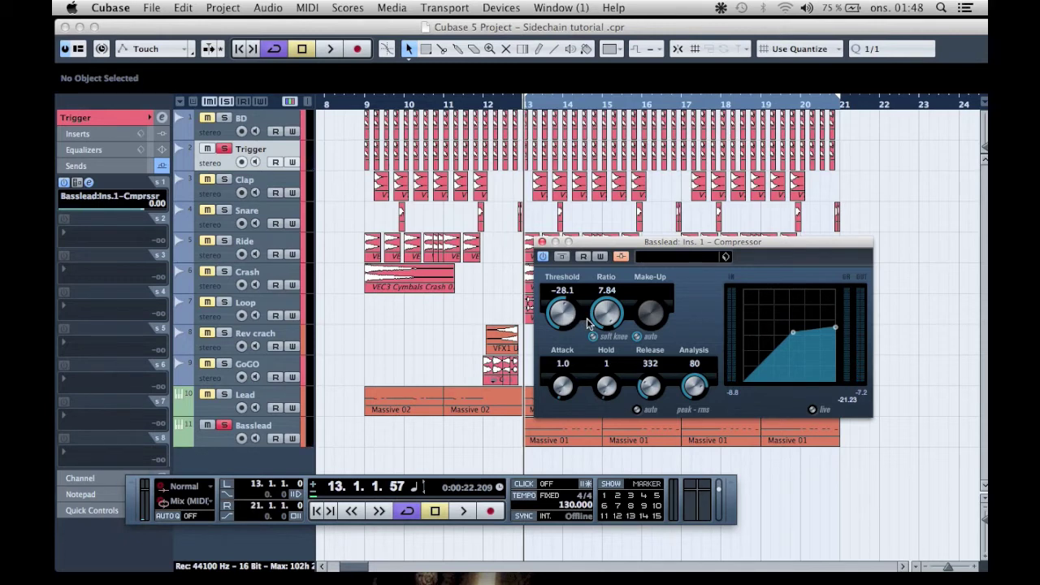
# Step: Retune the Compressor to Threshold -28.4 and Ratio about 4.03, auditioning along the way
pyautogui.moveTo(562, 313); pyautogui.dragTo(601, 361)
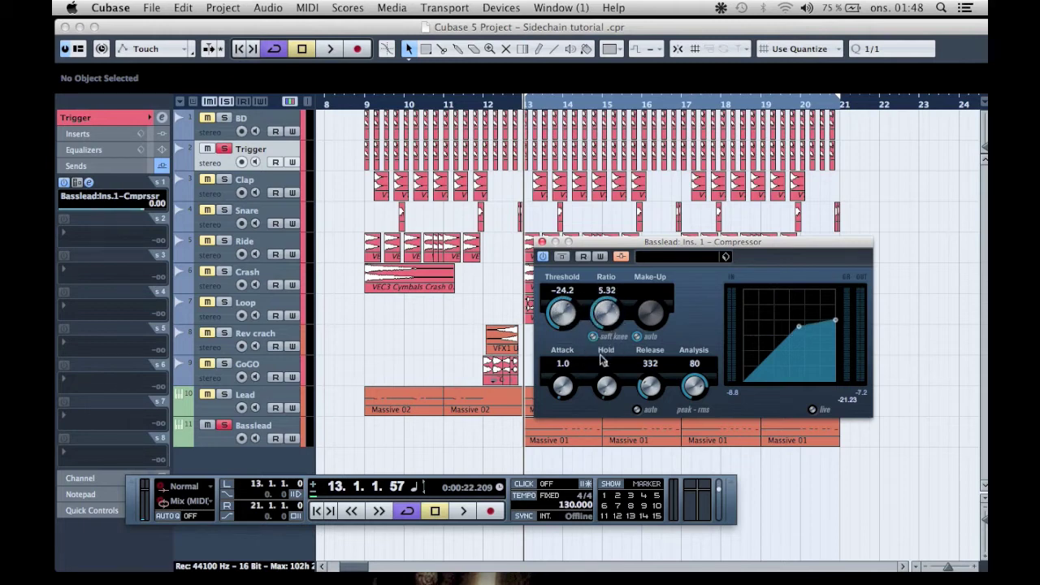
pyautogui.press('space')
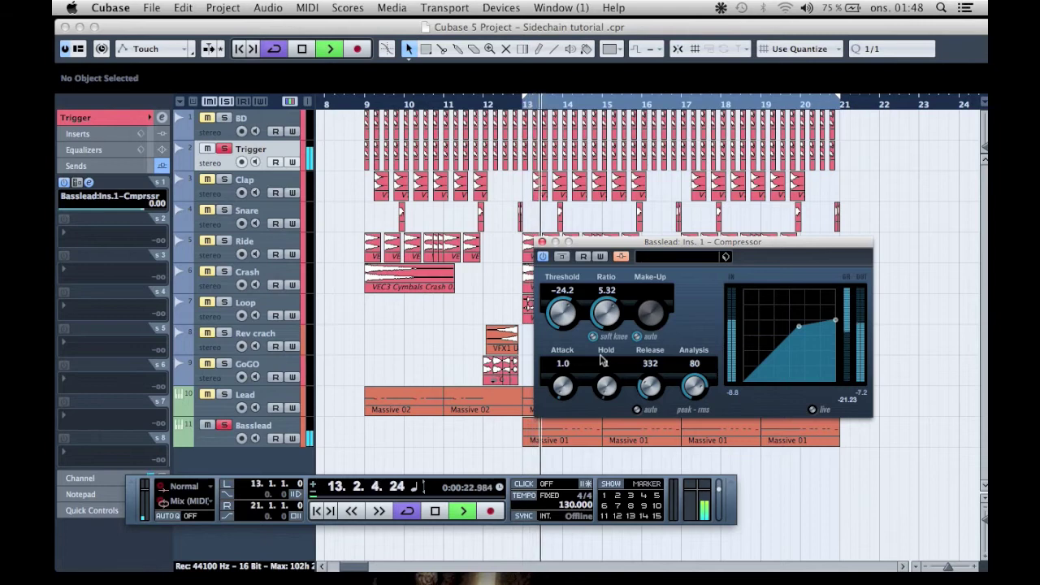
pyautogui.moveTo(608, 309); pyautogui.dragTo(606, 325)
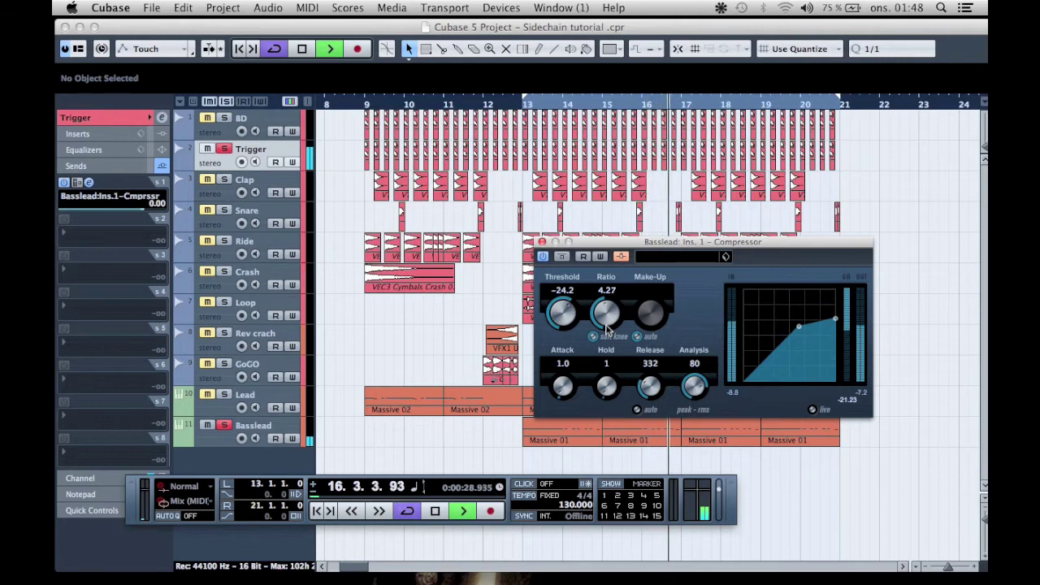
pyautogui.press('space')
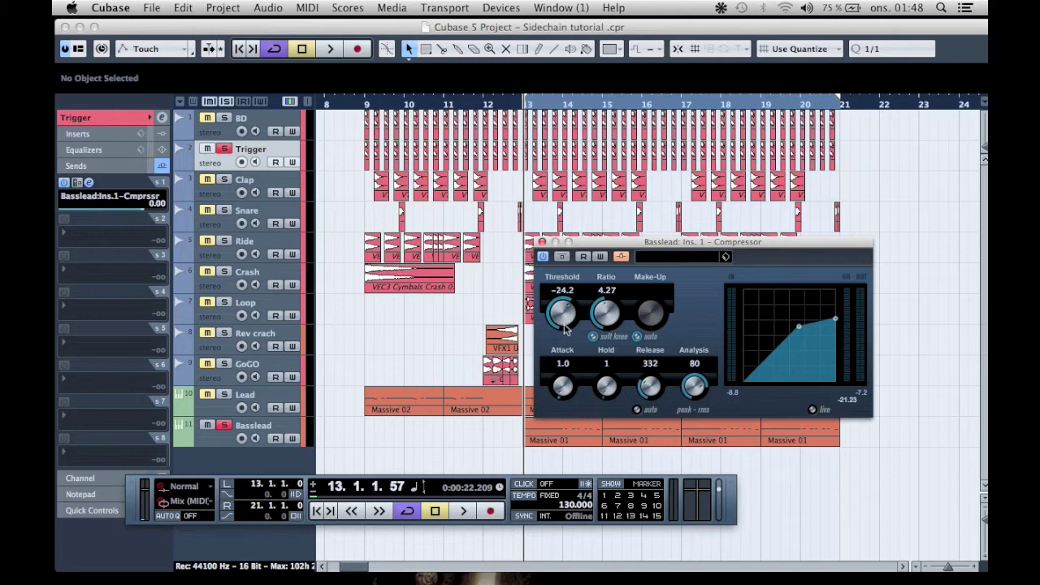
pyautogui.moveTo(569, 321); pyautogui.dragTo(605, 318)
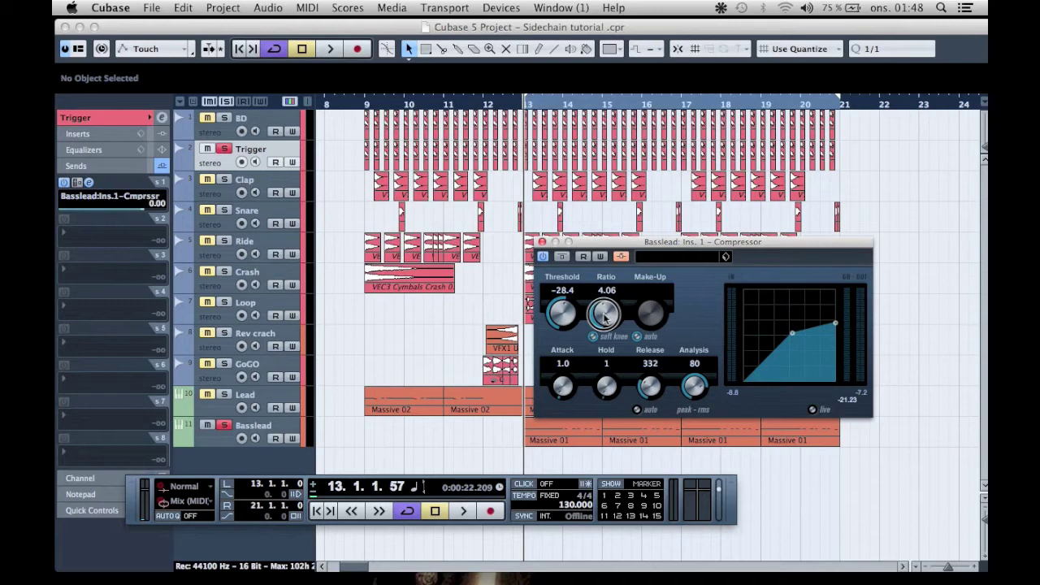
pyautogui.moveTo(604, 318); pyautogui.dragTo(605, 320)
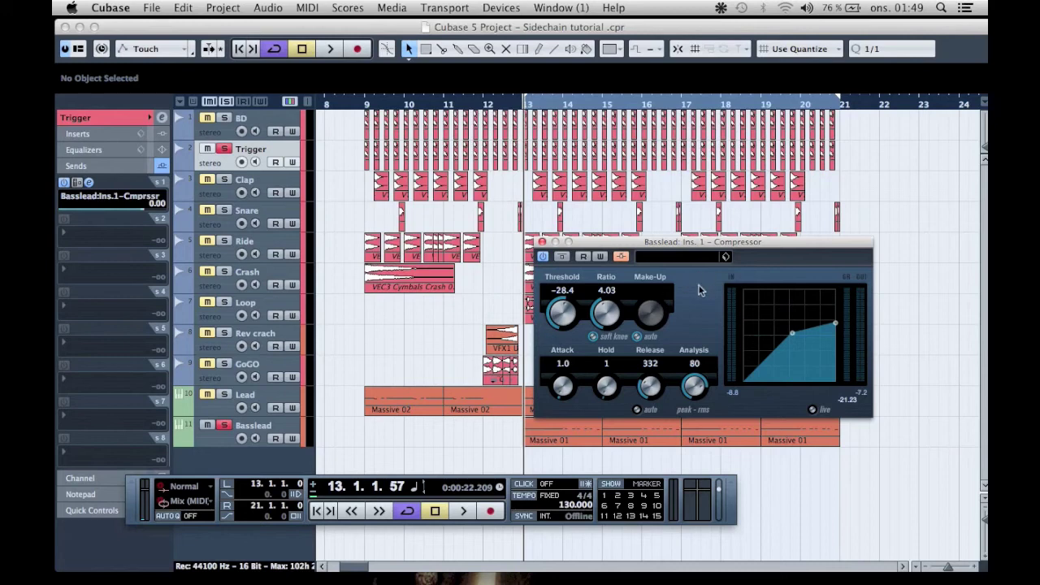
# Step: Unsolo Basslead, mute Lead, play the full mix, then park the cursor at bar 11
pyautogui.press('space')
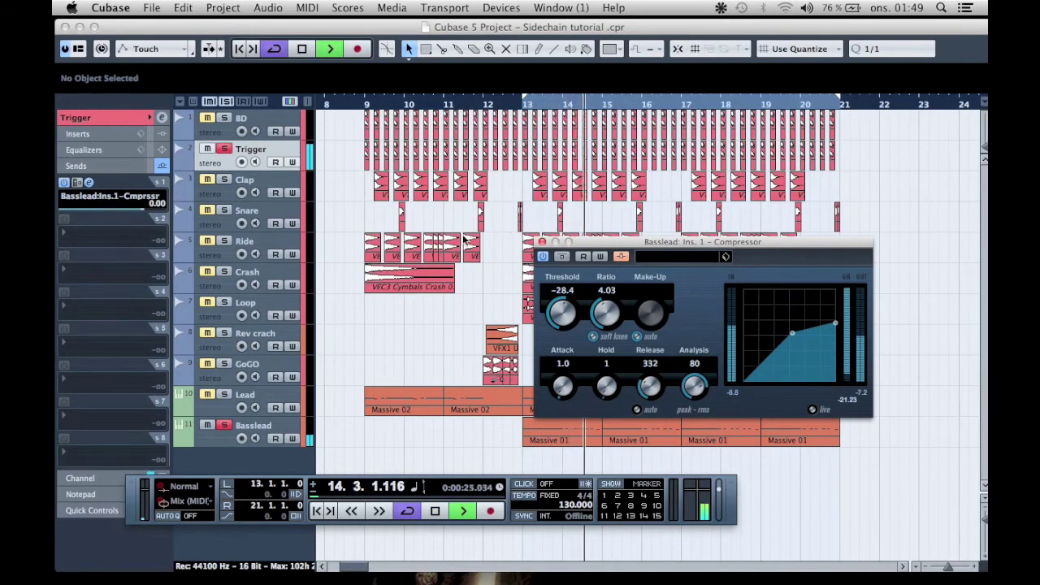
pyautogui.press('space')
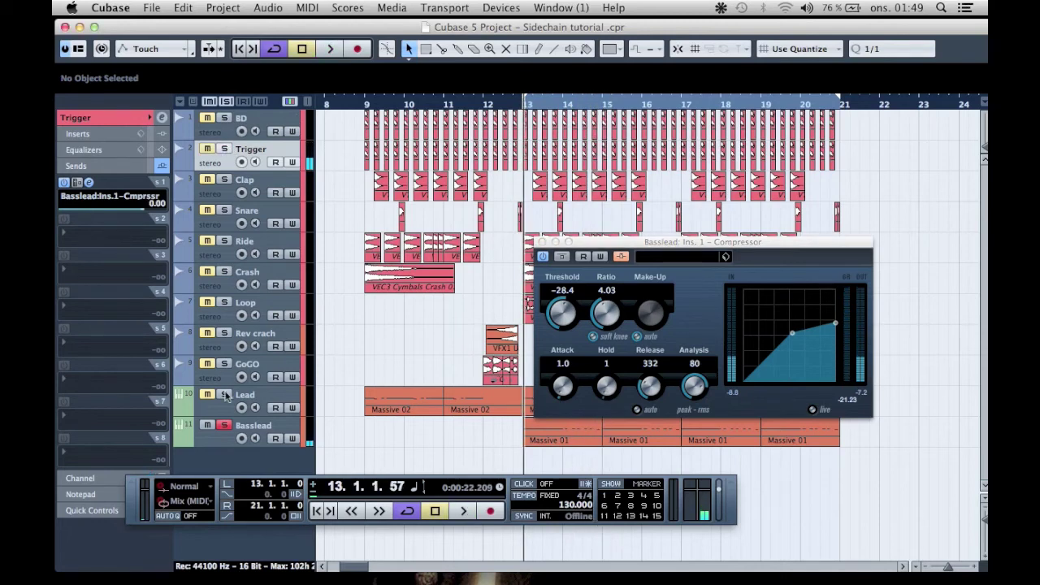
pyautogui.click(225, 424)
pyautogui.click(206, 395)
pyautogui.press('space')
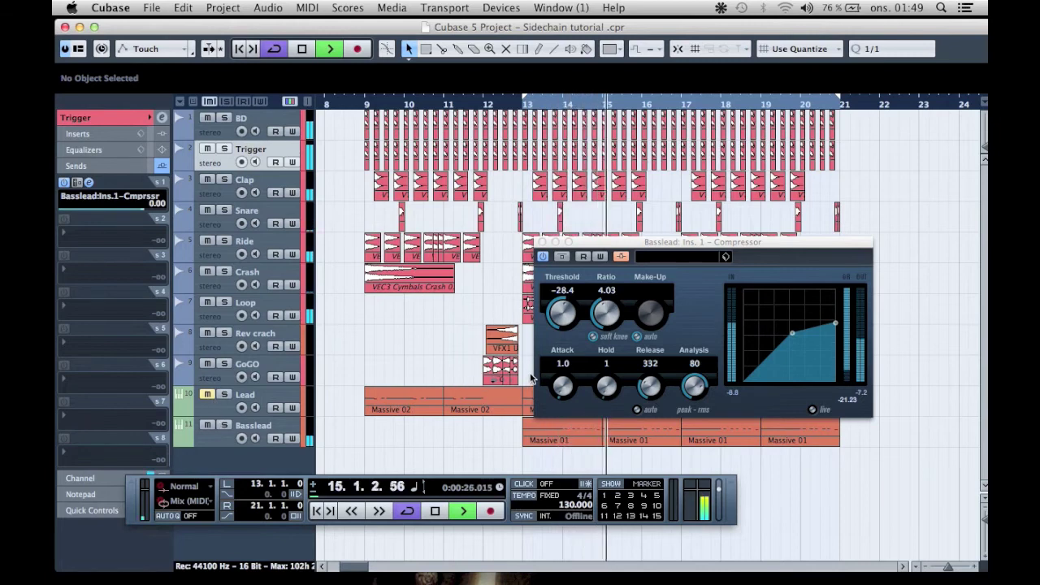
pyautogui.press('space')
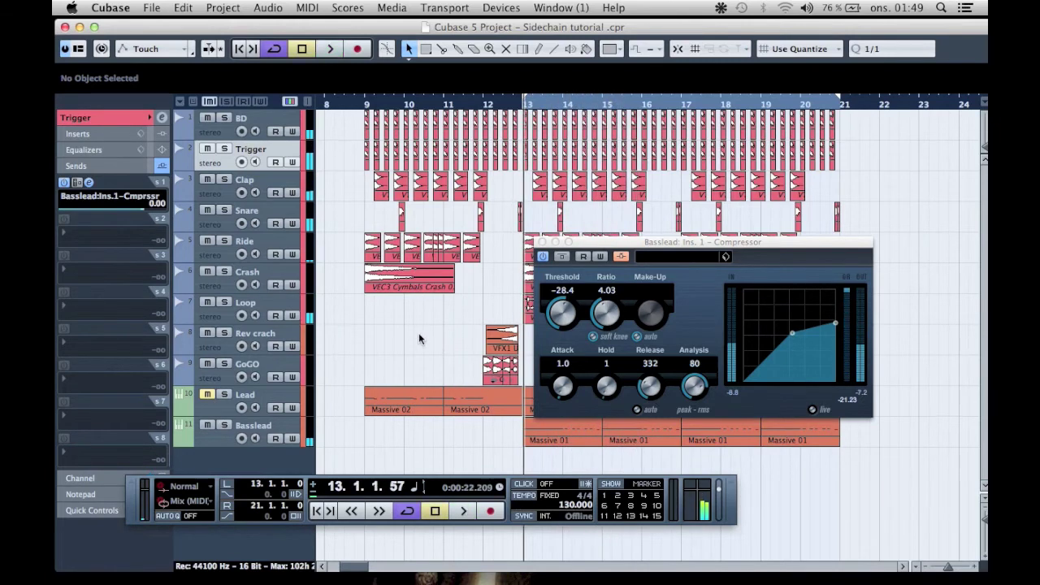
pyautogui.click(446, 104)
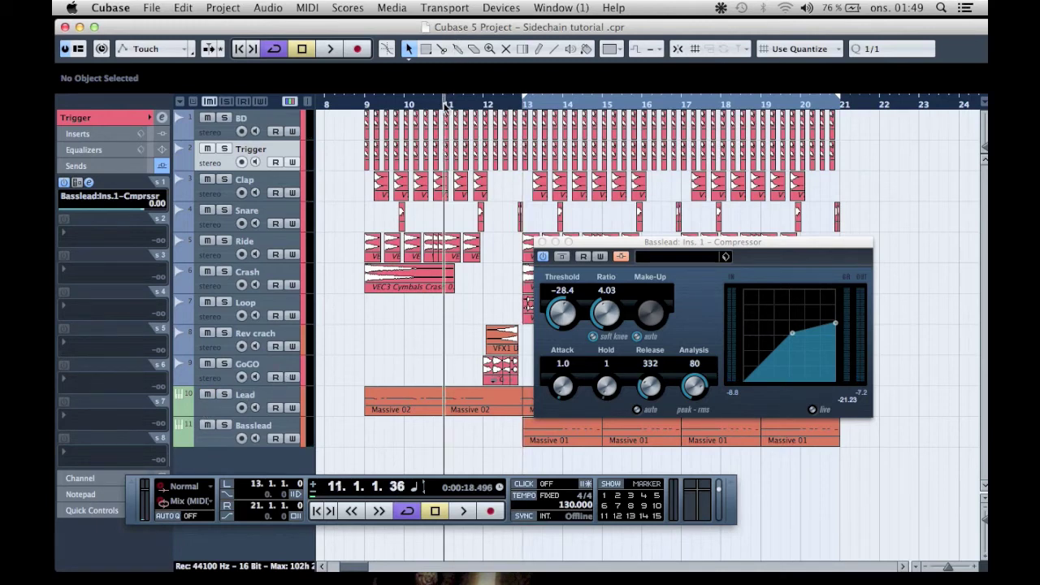
pyautogui.click(562, 257)
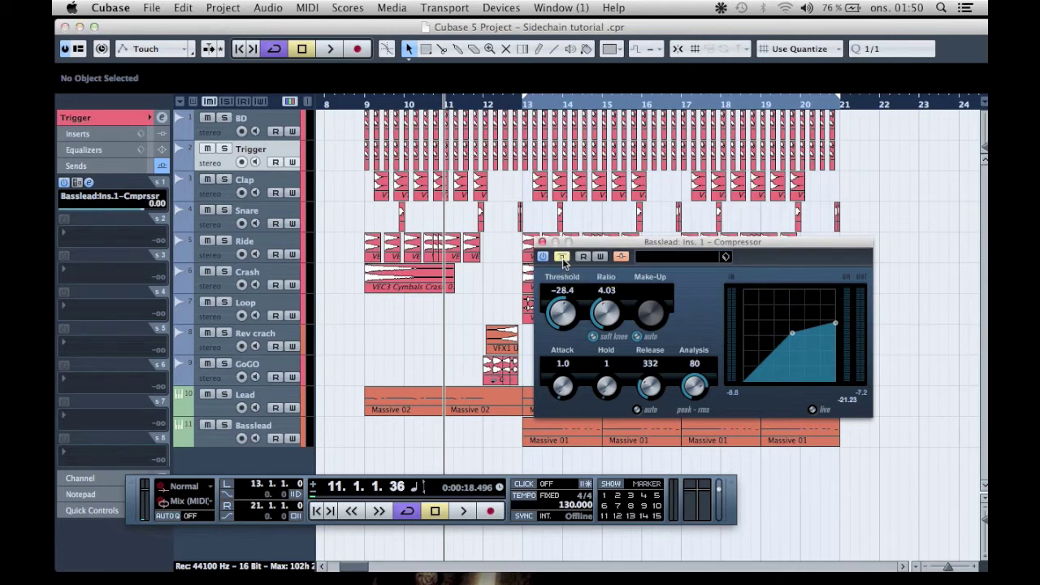
pyautogui.press('space')
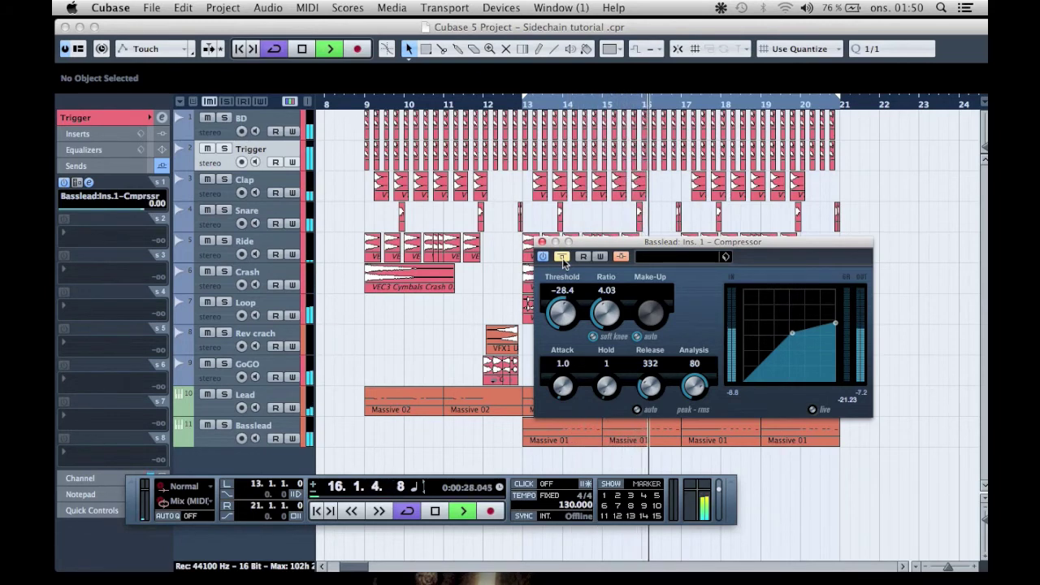
pyautogui.click(562, 257)
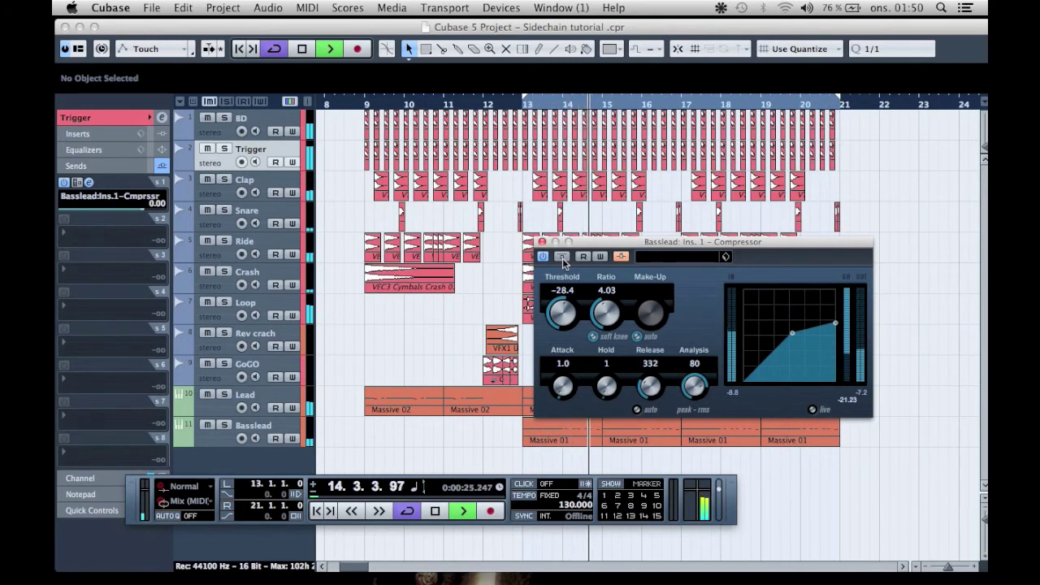
pyautogui.click(562, 257)
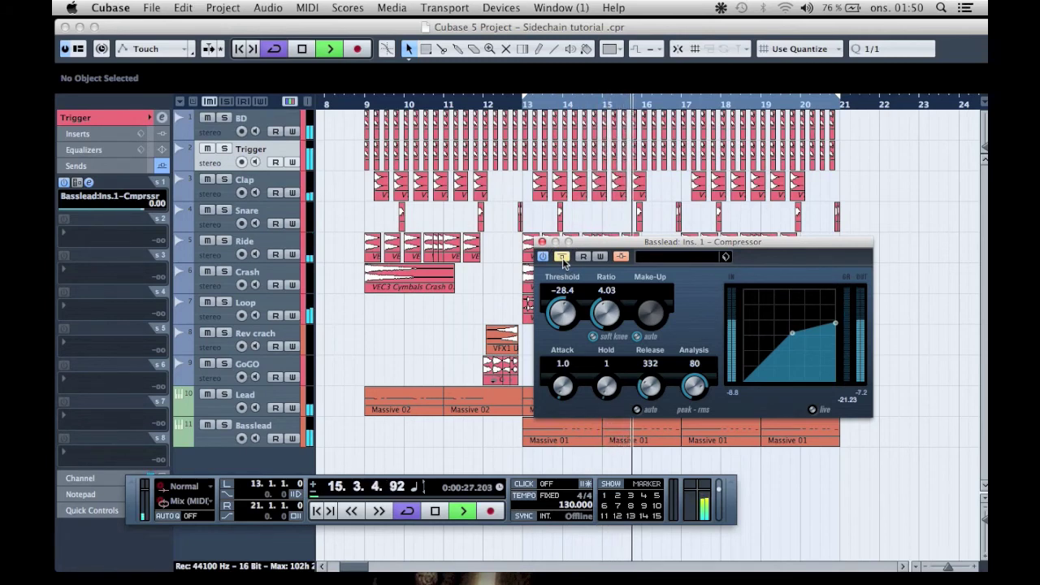
pyautogui.click(562, 257)
pyautogui.press('space')
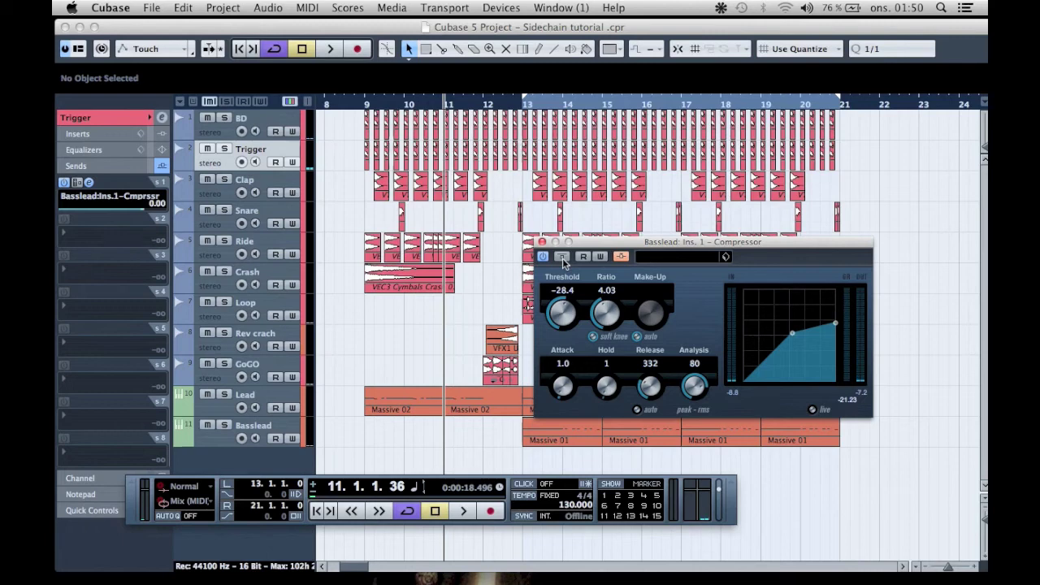
# Step: From bar 12, write automation of the Trigger track's Send 1 level during playback
pyautogui.click(497, 104)
pyautogui.click(291, 163)
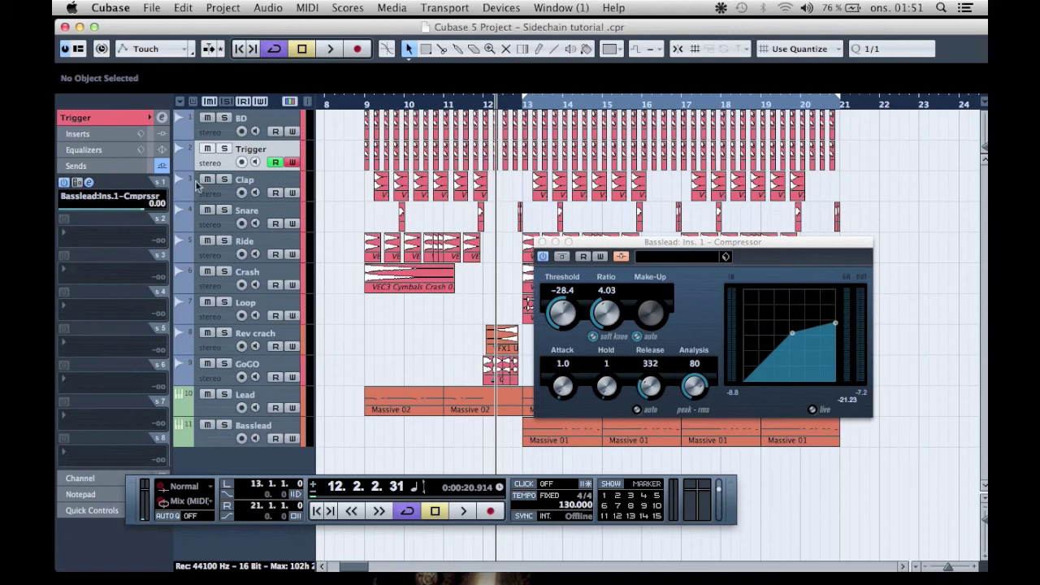
pyautogui.press('space')
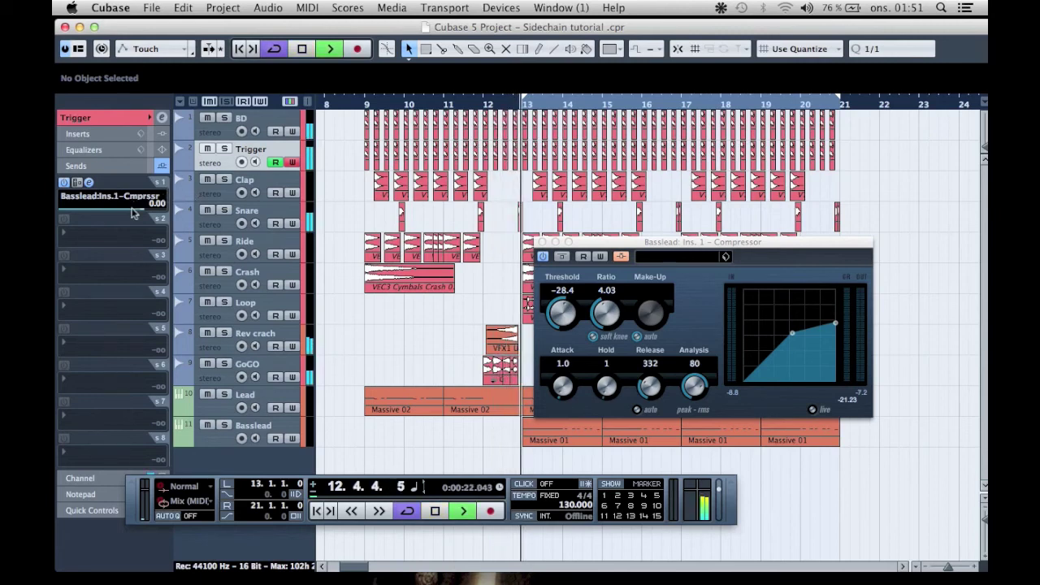
pyautogui.moveTo(140, 214)
pyautogui.mouseDown()
pyautogui.moveTo(70, 208)
pyautogui.moveTo(146, 223)
pyautogui.mouseUp()
pyautogui.press('space')
pyautogui.click(293, 163)
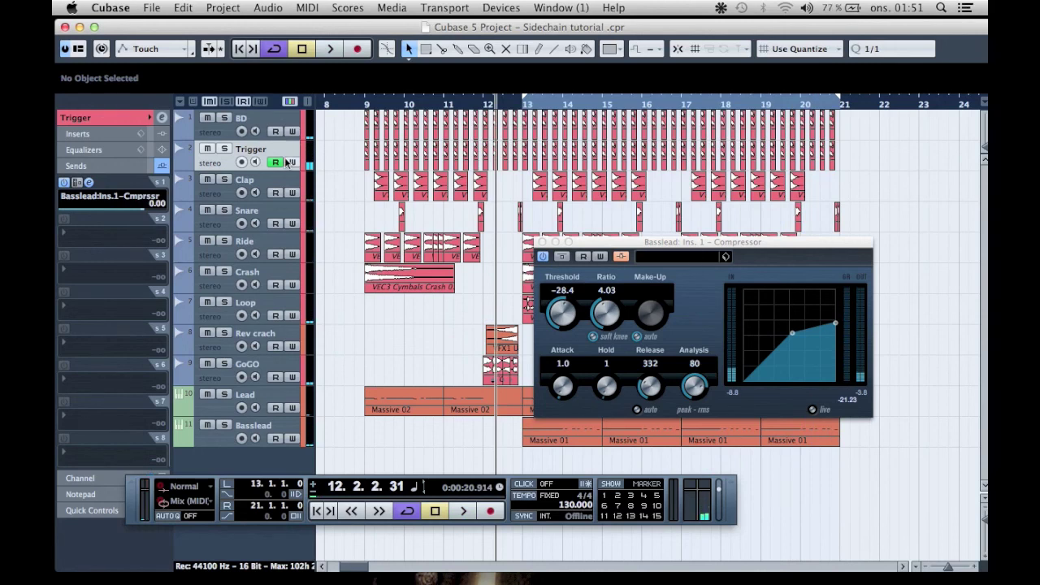
# Step: Reveal the Trigger track's used send-level automation lane and make it taller
pyautogui.rightClick(281, 148)
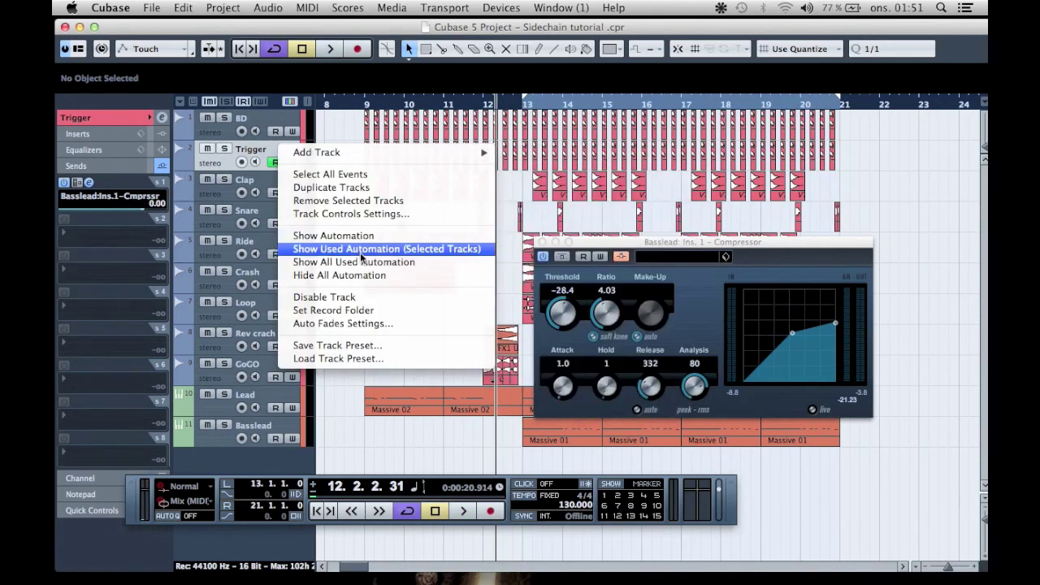
pyautogui.click(360, 251)
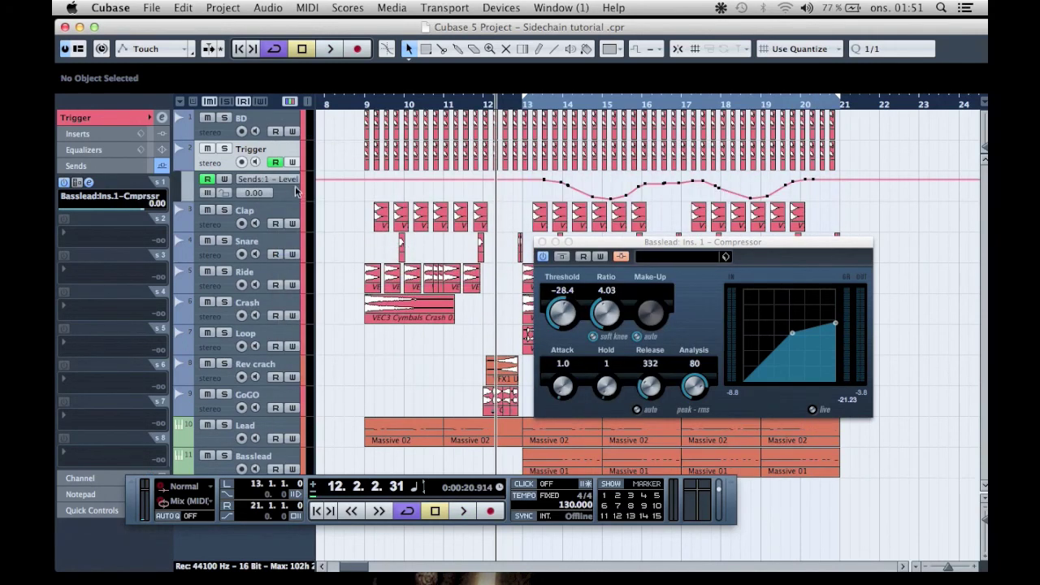
pyautogui.moveTo(296, 206); pyautogui.dragTo(297, 227)
# Step: Close the Compressor and delete the recorded send-level points, leaving a flat -40.7 line
pyautogui.click(542, 243)
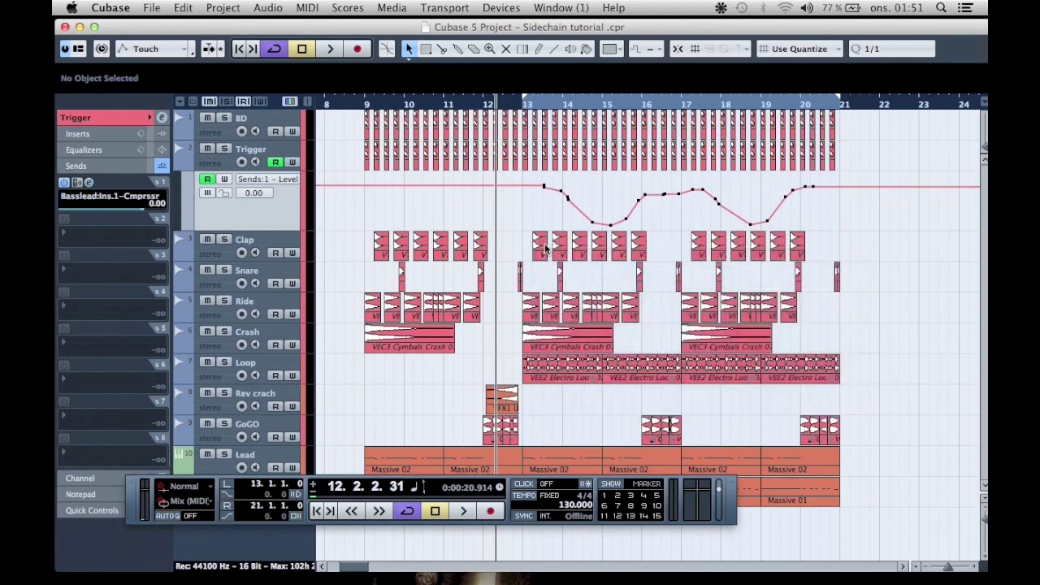
pyautogui.moveTo(828, 223); pyautogui.dragTo(536, 188)
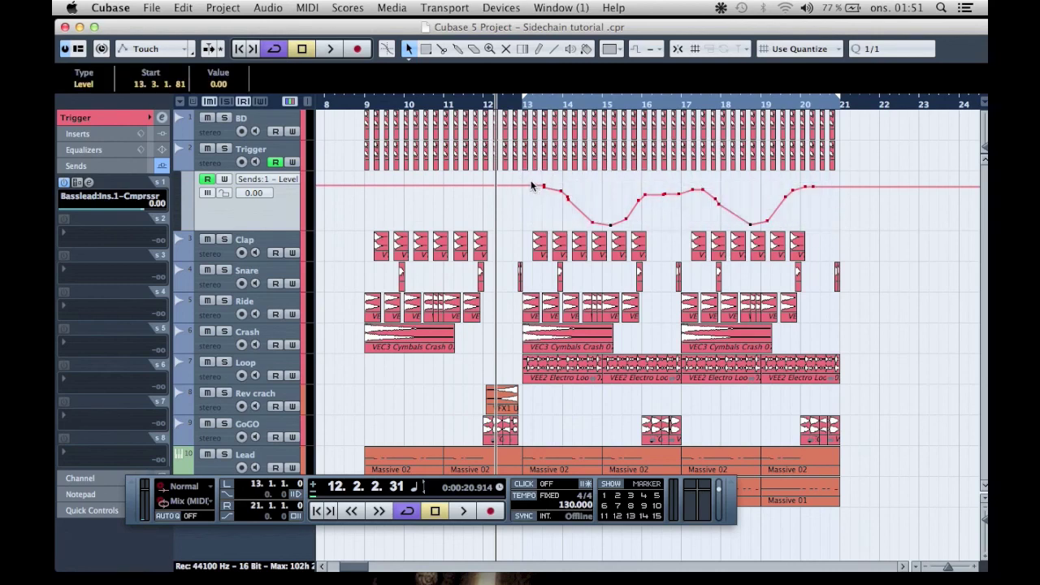
pyautogui.press('Delete')
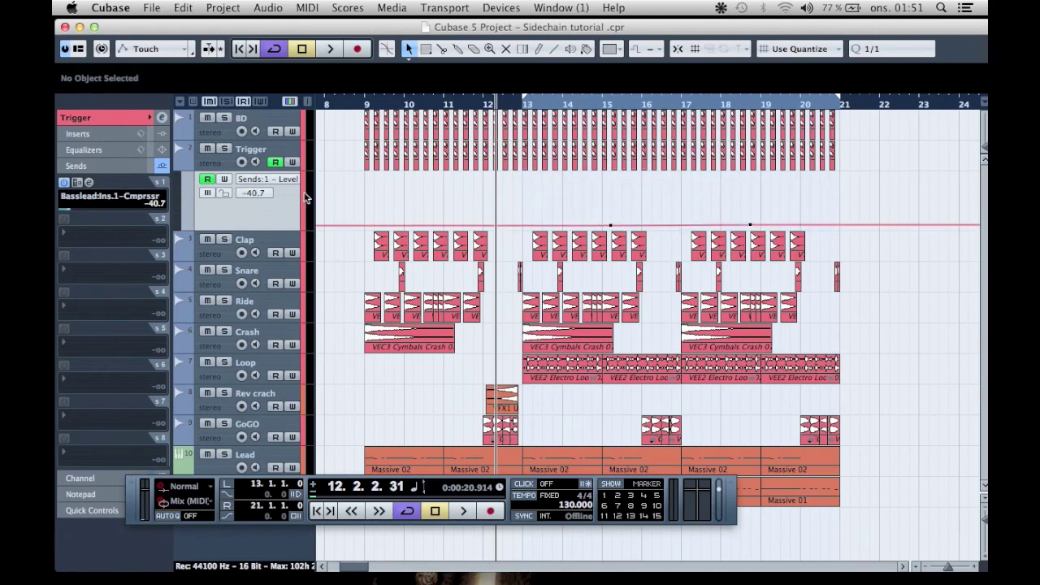